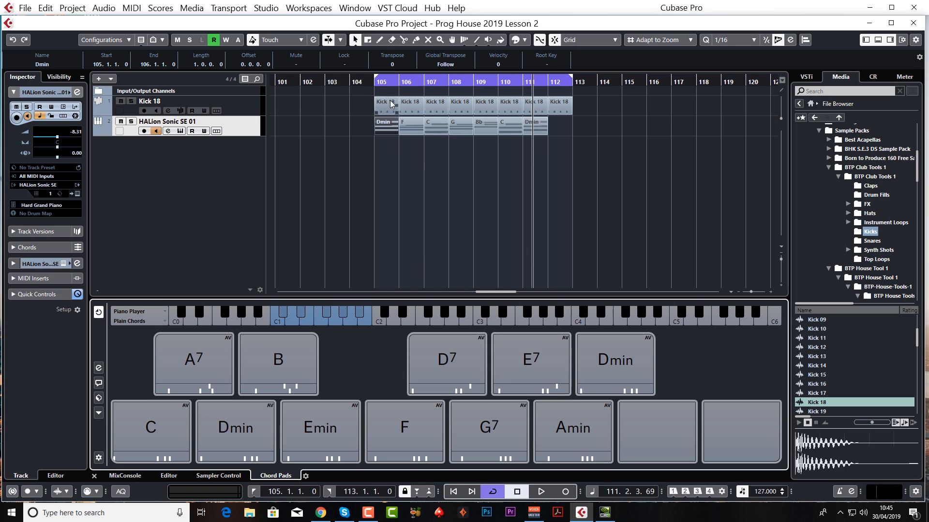
- Play the kick and chord loop from bar 105
double_click(374, 86)
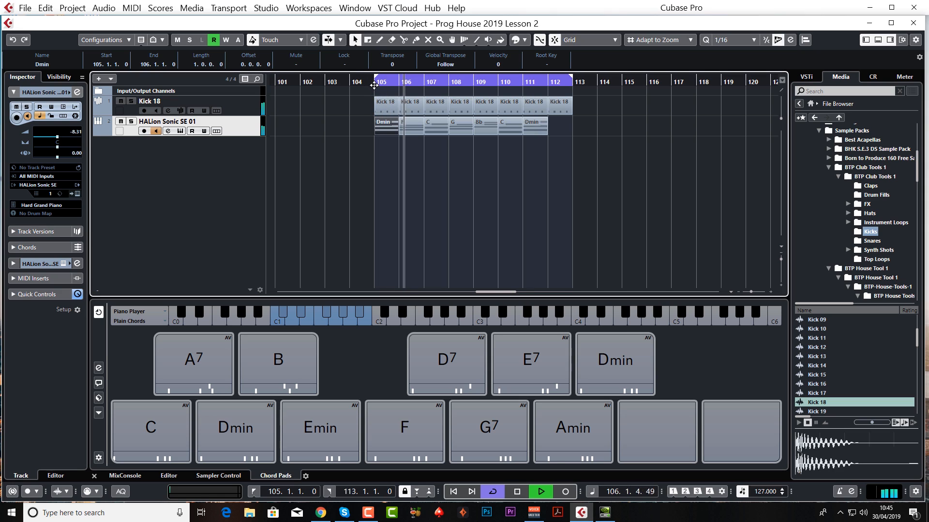
left_click_drag(373, 86, 373, 94)
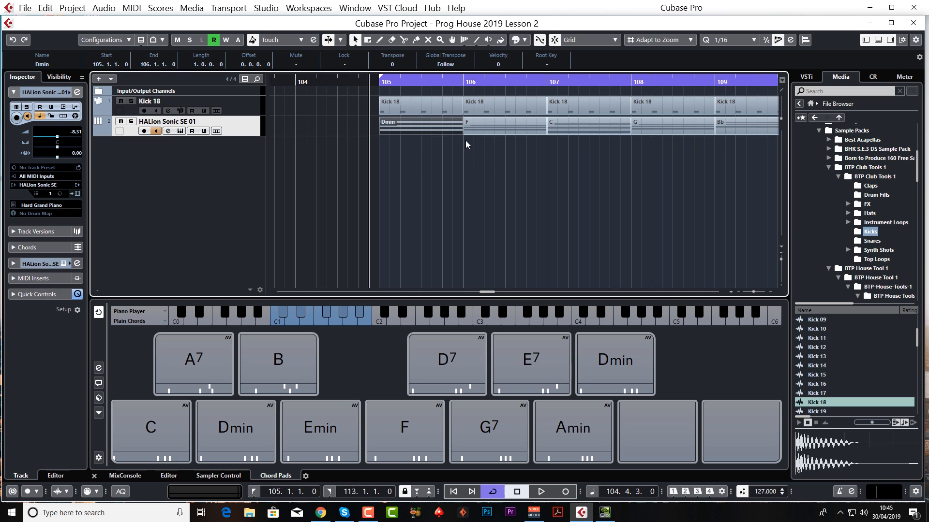
key("g")
key("g")
key("g")
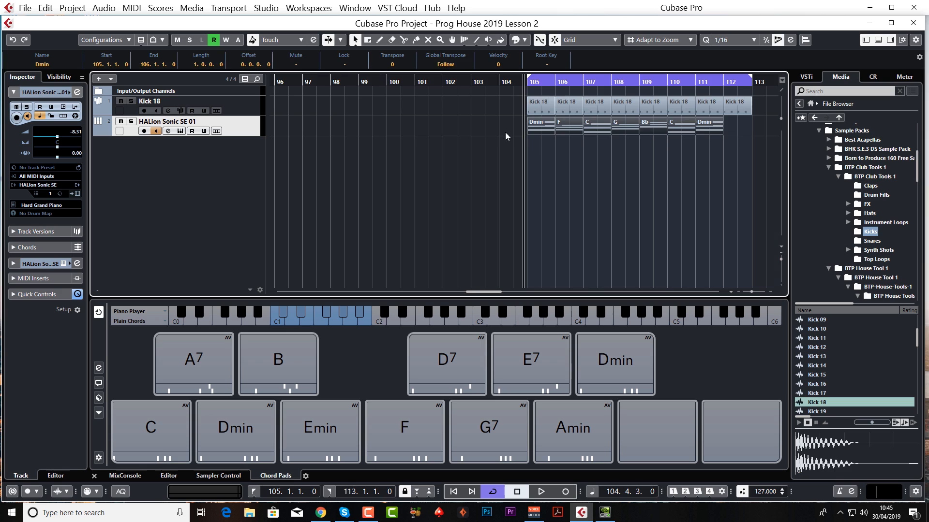
- Glue the separate chord parts on the HALion Sonic SE 01 track into one part and open it in the Key Editor
left_click(415, 41)
left_click(548, 127, "alt")
key("1")
key("h")
key("h")
left_click(508, 89)
double_click(608, 130)
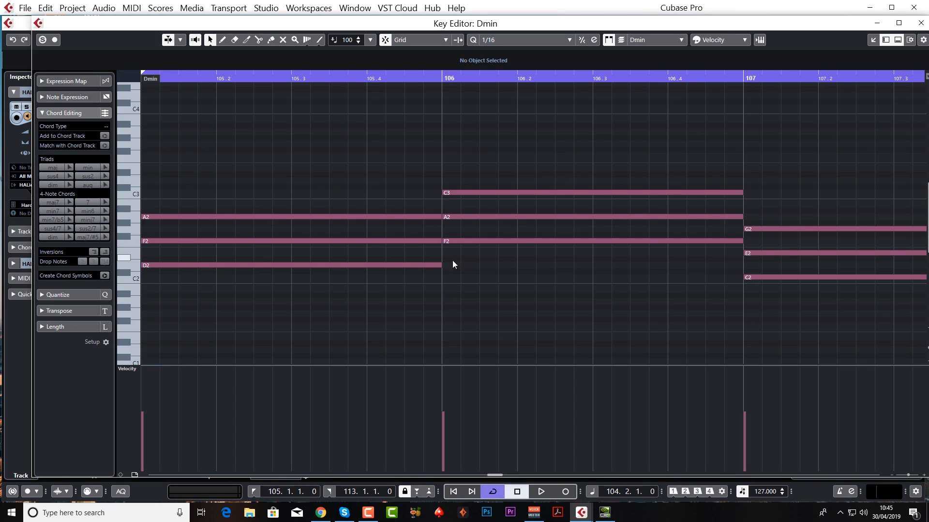
- Shorten the first Dmin chord and extend the F chord's start back to 105.4.3, and play back the change
key("space")
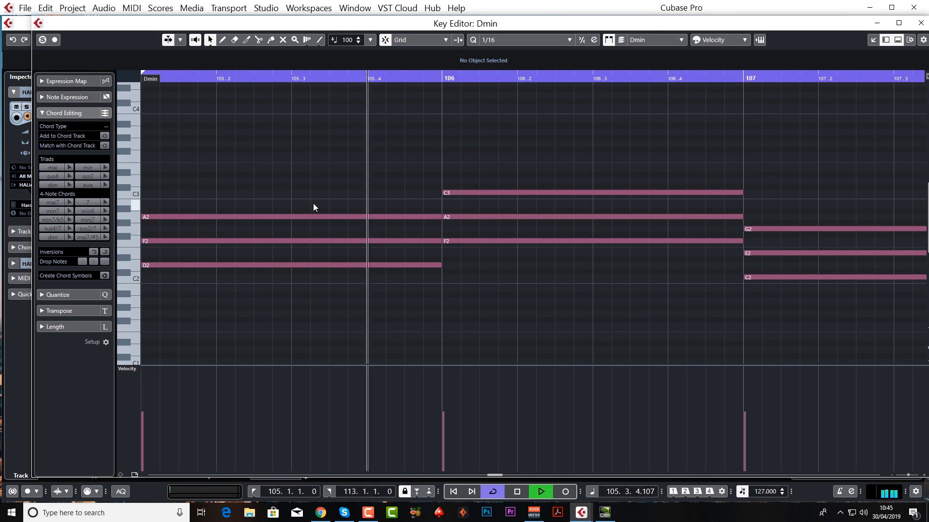
key("space")
left_click_drag(413, 199, 408, 267)
left_click_drag(433, 173, 406, 241)
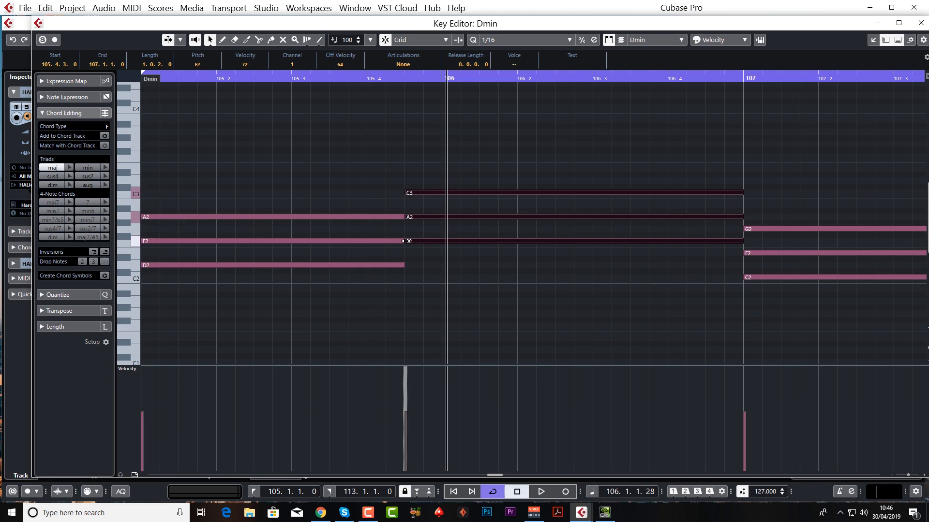
key("space")
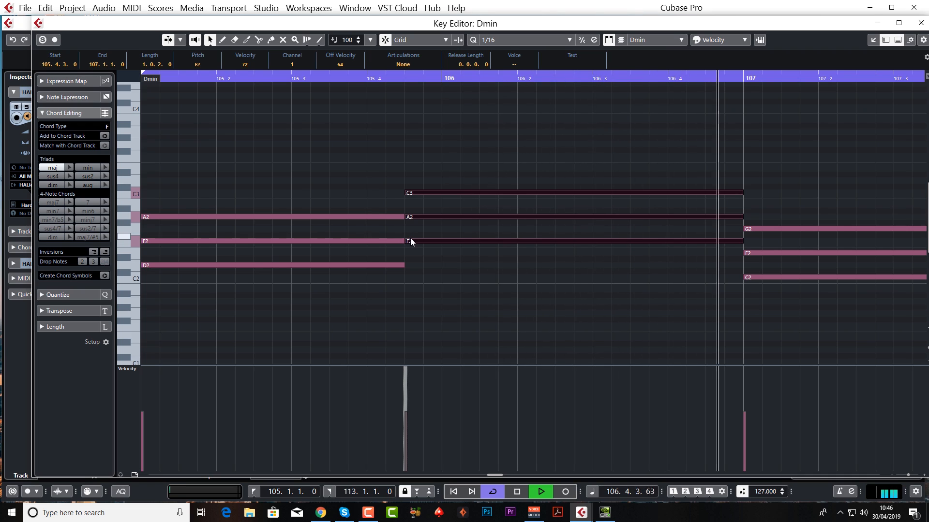
key("space")
- Move all chords after the first Dmin chord so they start at bar 109, enlarging the part to fit
key("g")
key("g")
key("g")
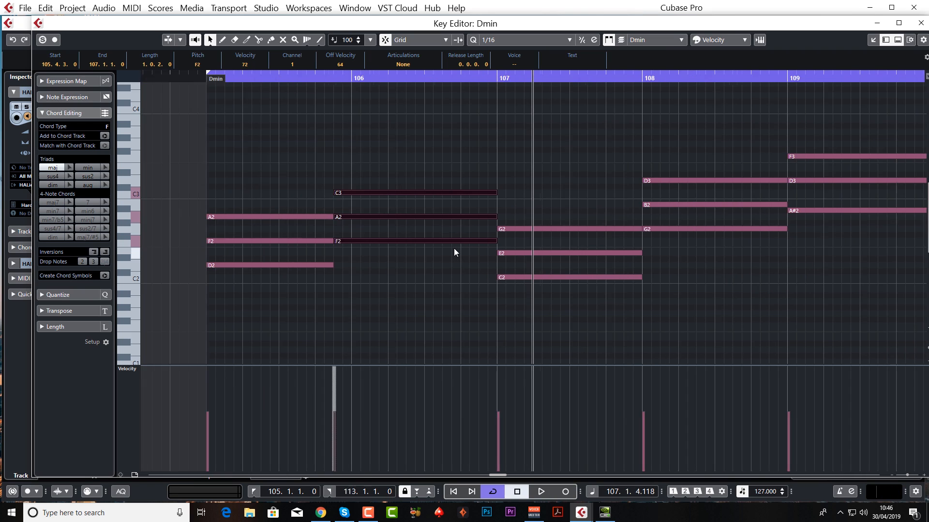
key("g")
key("g")
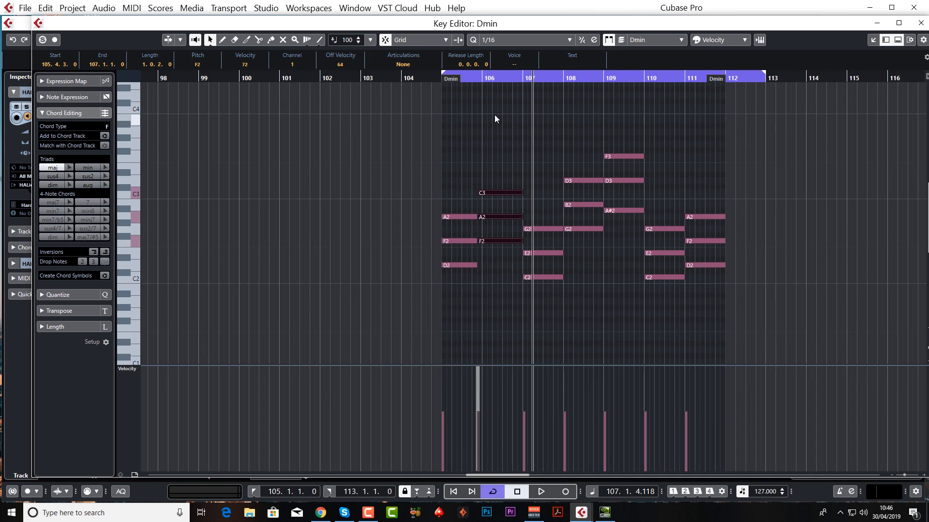
left_click_drag(494, 115, 721, 309)
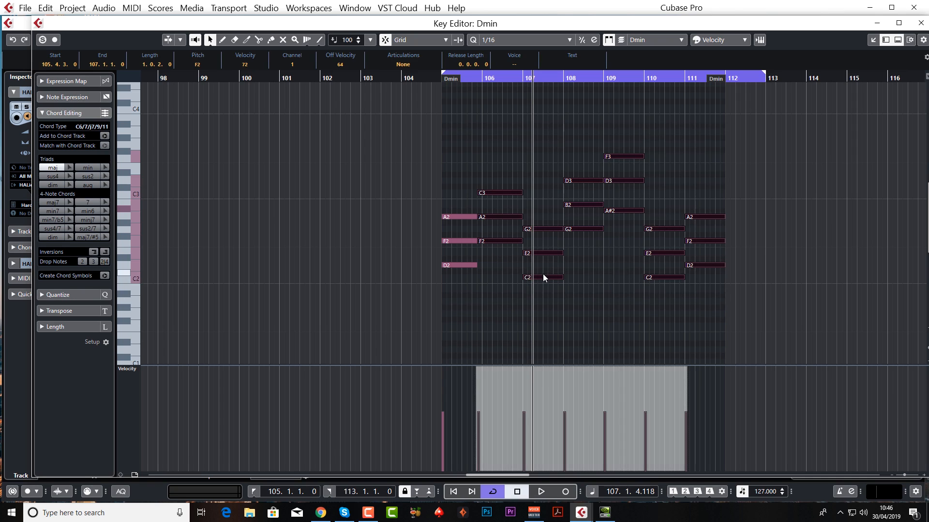
left_click_drag(542, 277, 669, 277)
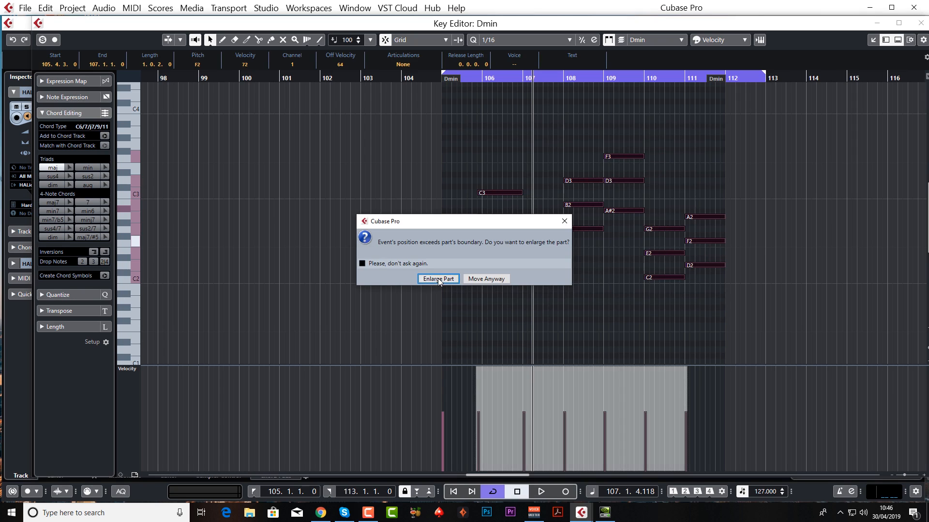
left_click(437, 279)
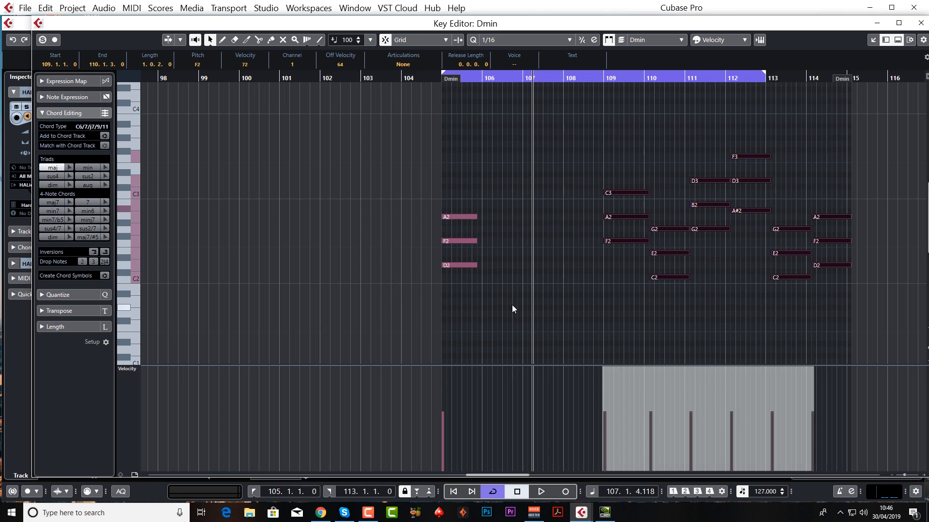
- Copy the C major chord to 105.4.3, directly after the first Dmin chord, and listen to the result
left_click(617, 303)
left_click_drag(657, 196, 663, 286)
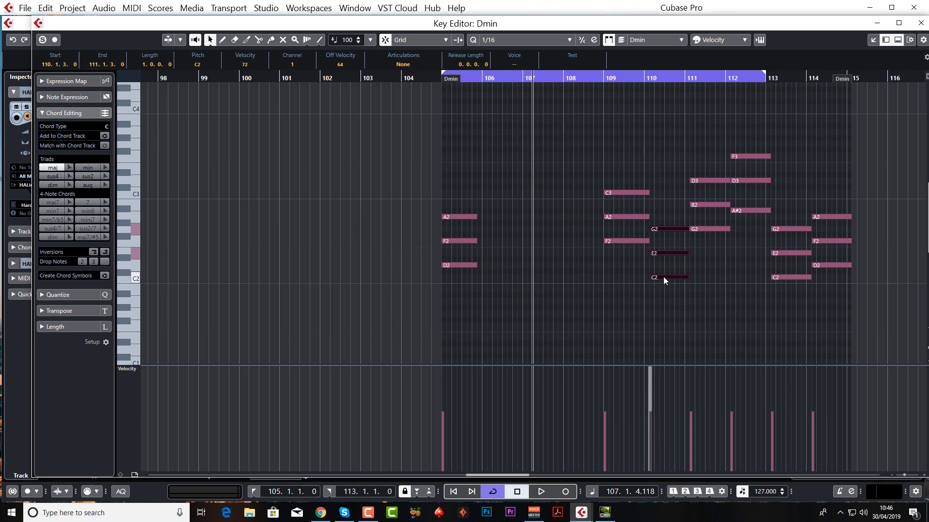
key("alt")
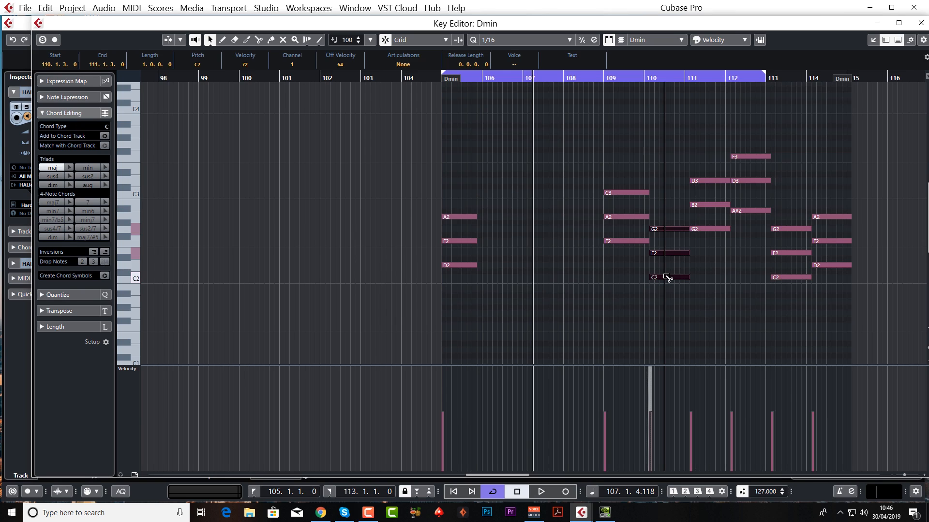
left_click_drag(666, 278, 494, 279)
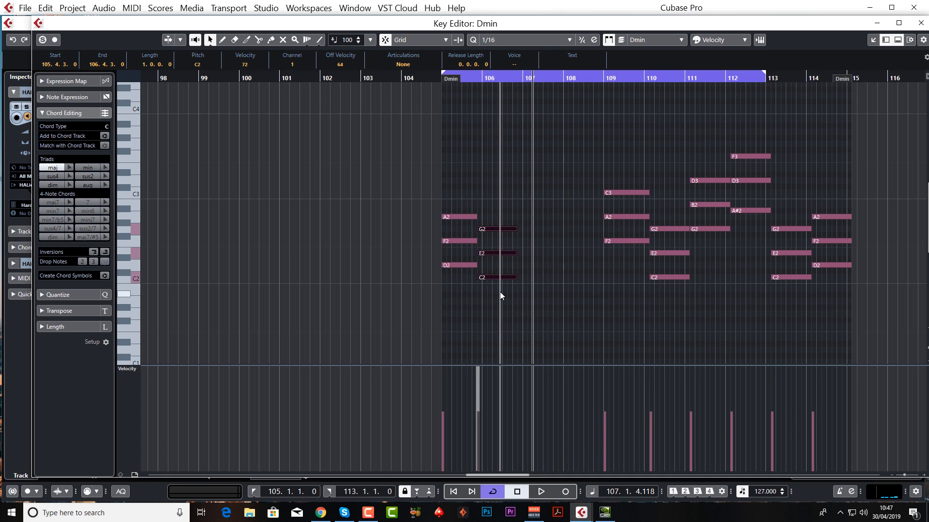
left_click(440, 77)
key("space")
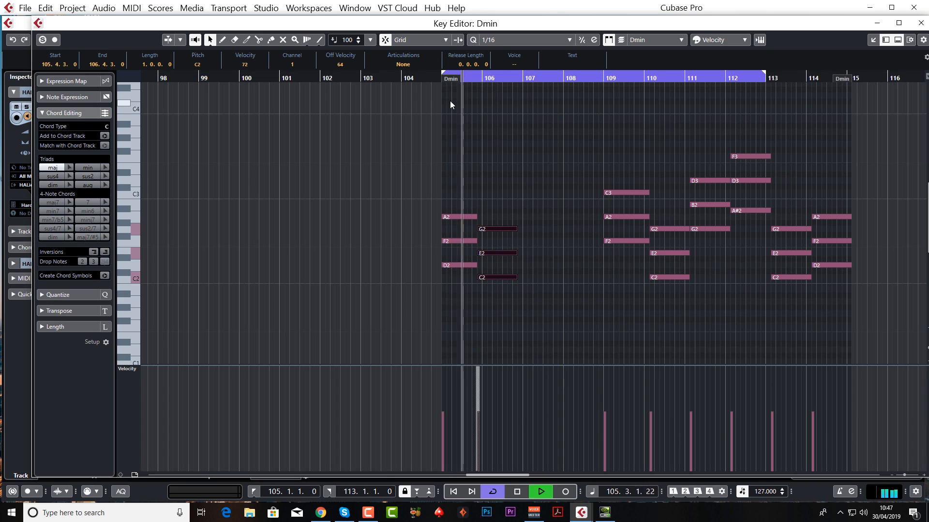
key("space")
- Copy the first Dmin chord to 106.4.3, directly after the copied C chord, and play it back
left_click_drag(462, 197, 534, 267)
key("space")
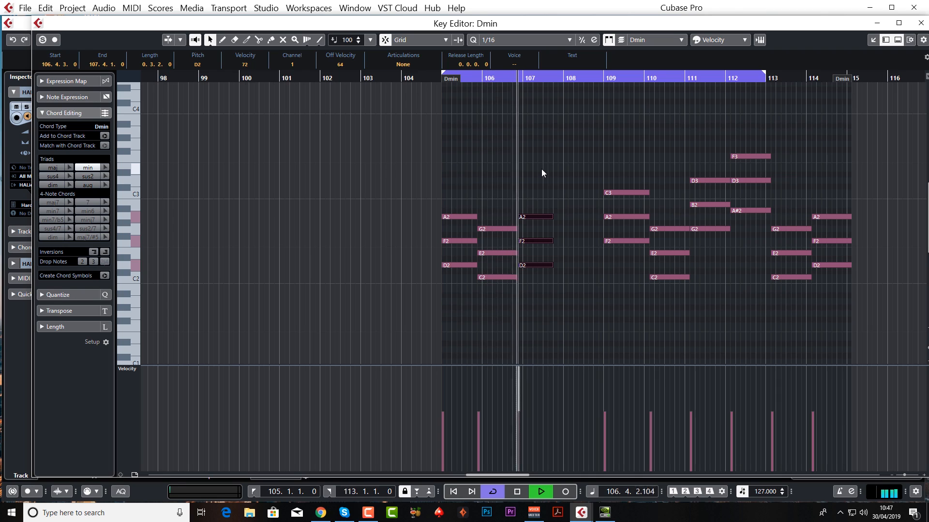
key("space")
- Move the copied Dmin chord to bar 107, extend the C chord to meet it, and play the sequence
left_click_drag(524, 215, 522, 279)
left_click(435, 77)
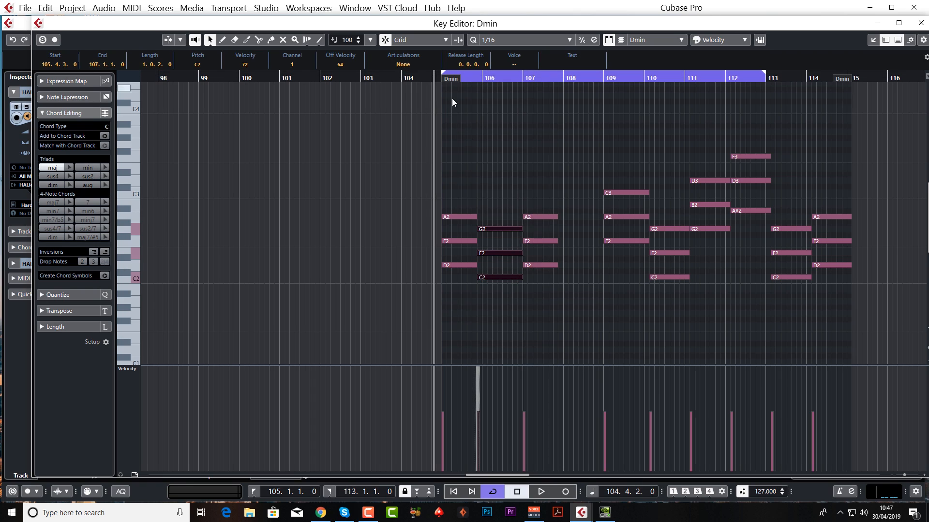
key("space")
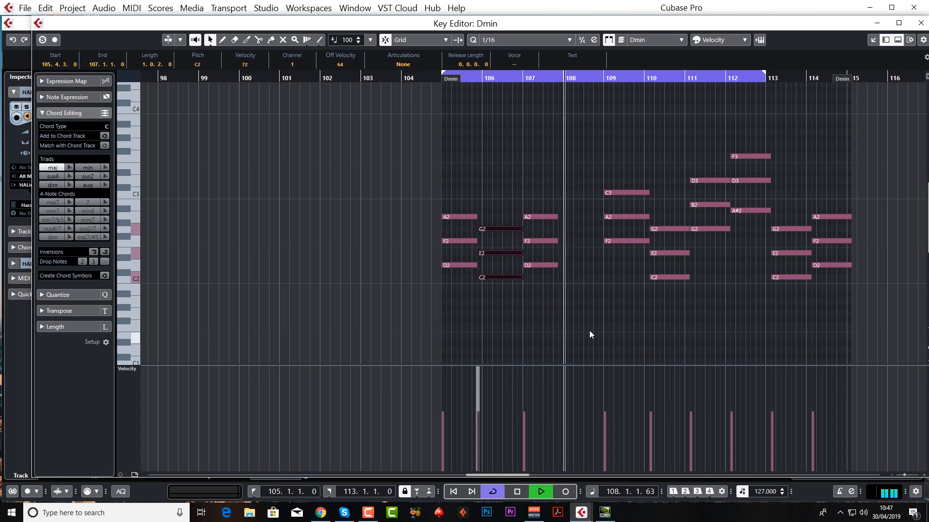
key("space")
- Extend the Dmin chord at bar 107 to two bars so it ends at bar 109
left_click_drag(550, 200, 603, 266)
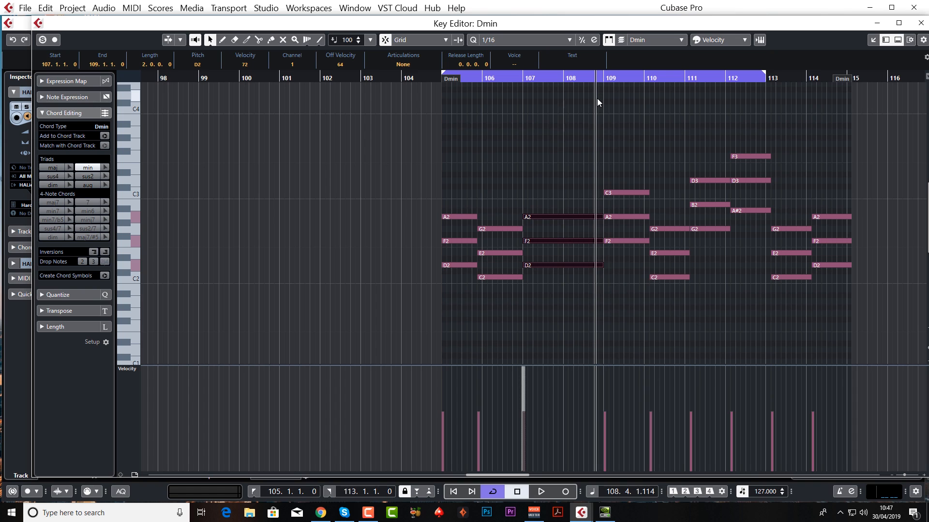
key("h")
key("h")
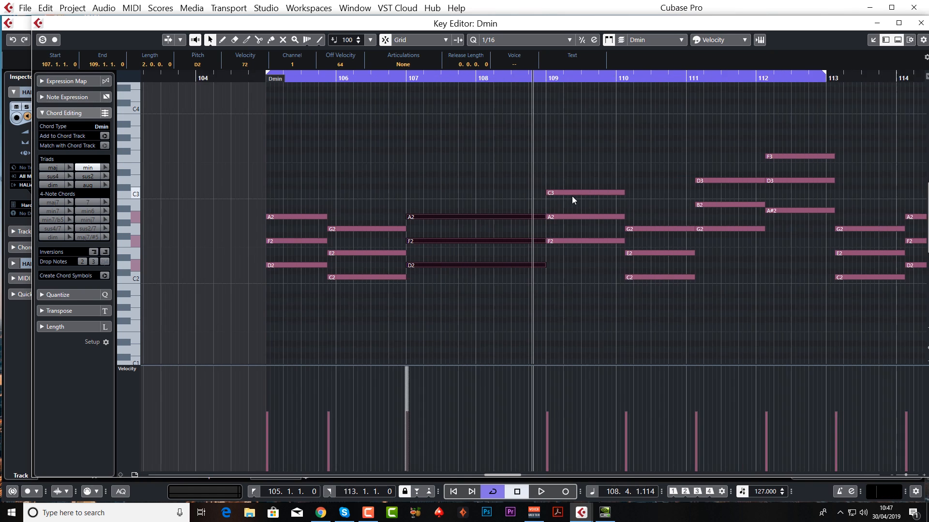
- Move the remaining chords from bar 109 to beyond the start of bar 113, enlarging the part to fit
left_click(570, 188)
key("g")
key("g")
key("g")
key("g")
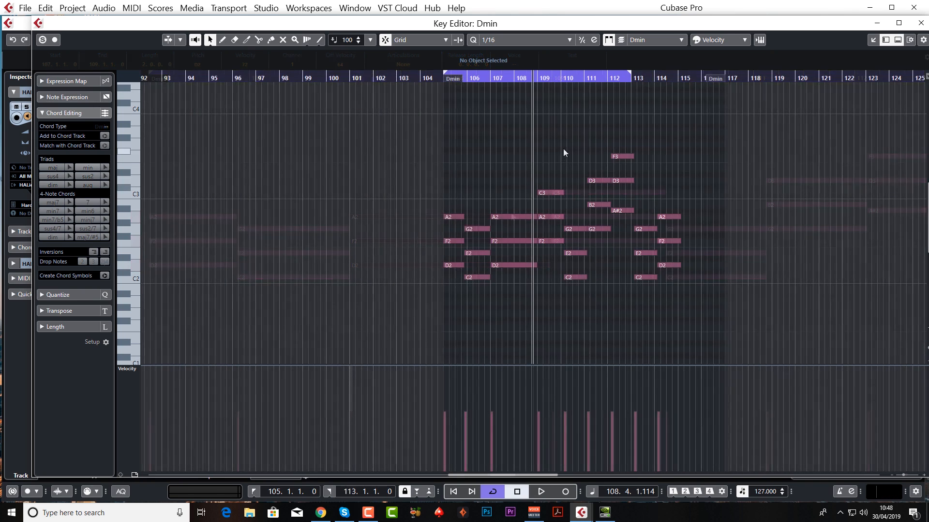
left_click_drag(547, 144, 667, 327)
left_click_drag(544, 240, 633, 244)
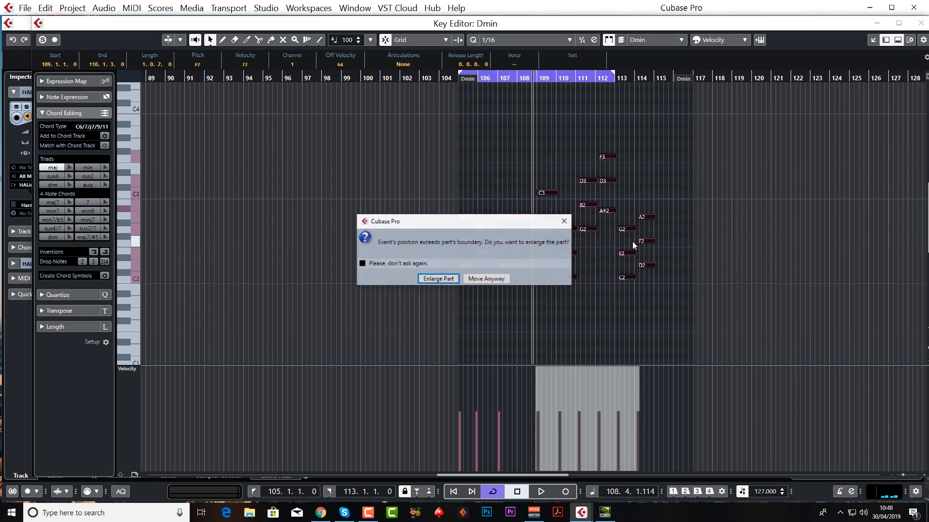
left_click(443, 279)
- Duplicate the four-bar Dmin–C–Dmin pattern to bar 109 and align the remaining chords to start at bar 113
left_click_drag(453, 195, 548, 325)
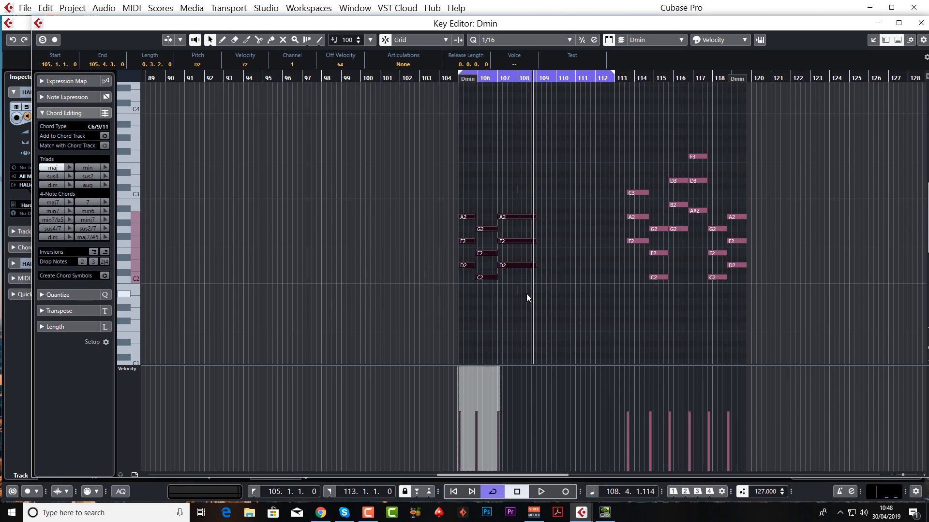
key("ctrl+d")
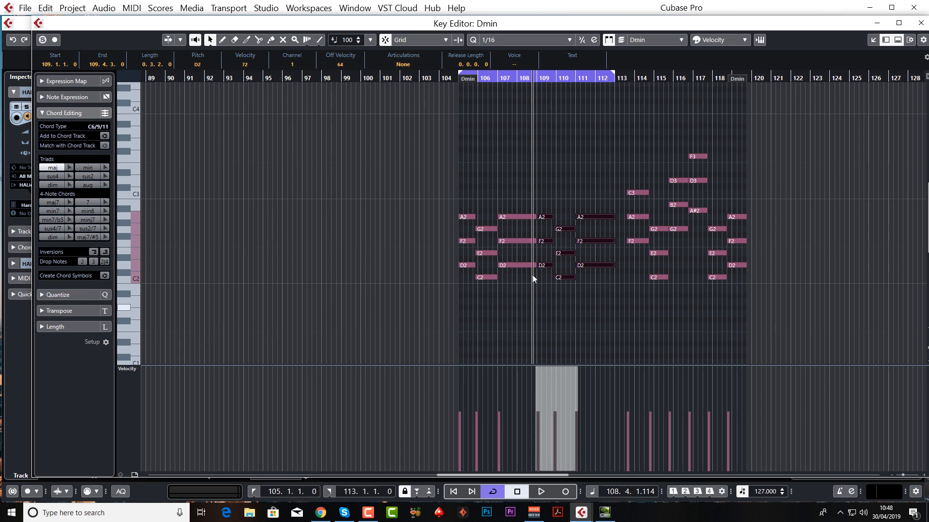
left_click(454, 78)
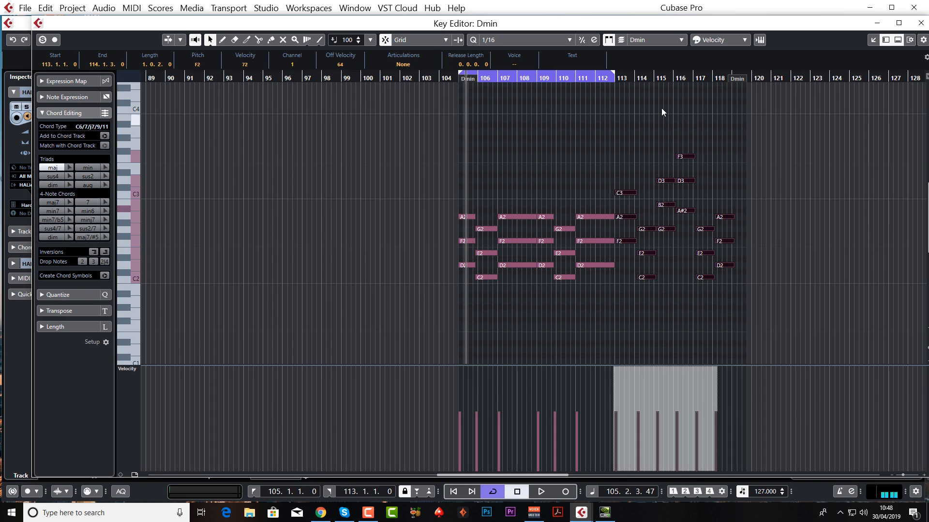
- Close the Key Editor and extend both the loop range and the chord part to bar 121
left_click(921, 23)
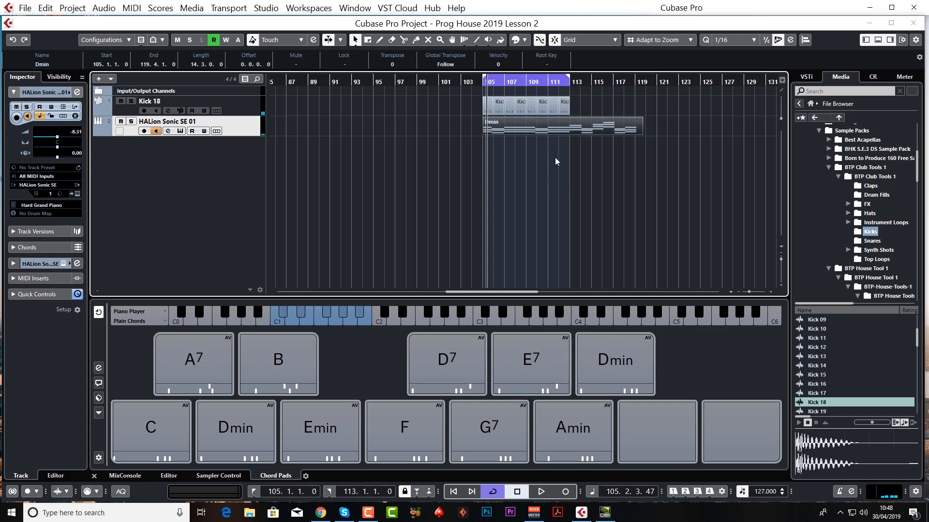
left_click_drag(566, 83, 653, 88)
left_click_drag(641, 133, 656, 144)
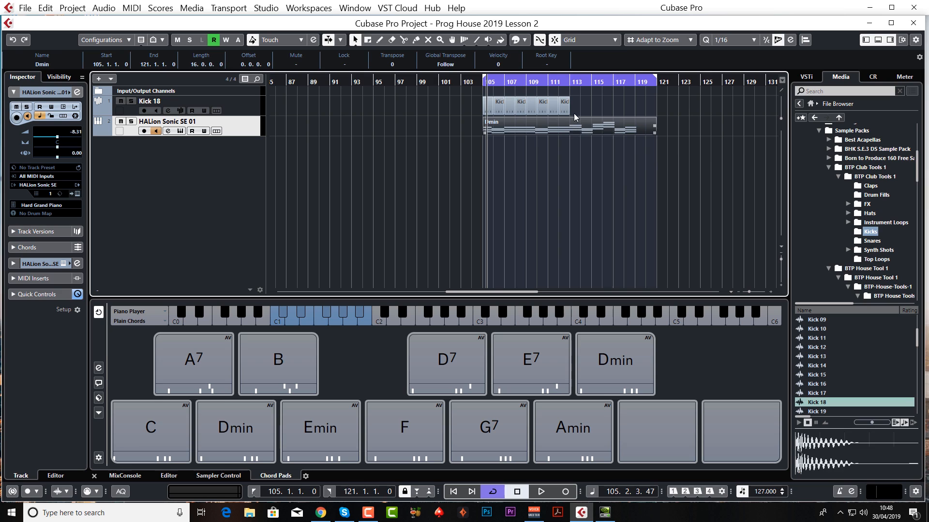
- Duplicate all the Kick 18 events so they continue from bar 113 to bar 121
left_click_drag(579, 103, 477, 111)
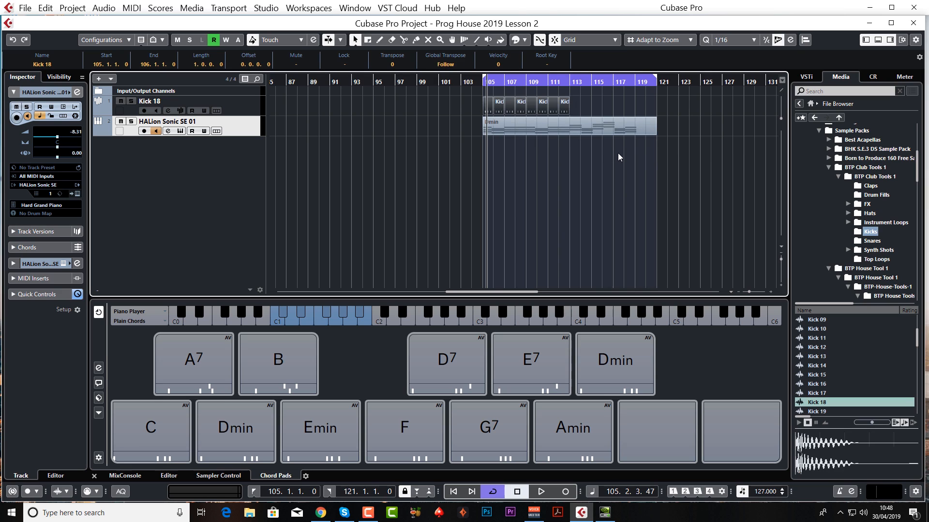
key("ctrl+d")
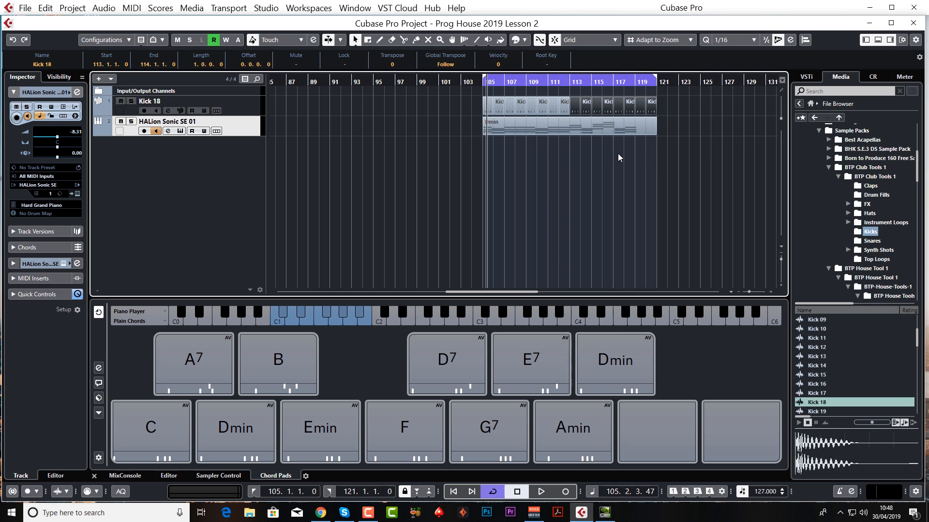
- Reopen the chord part in the Key Editor and play it from bar 111
double_click(558, 123)
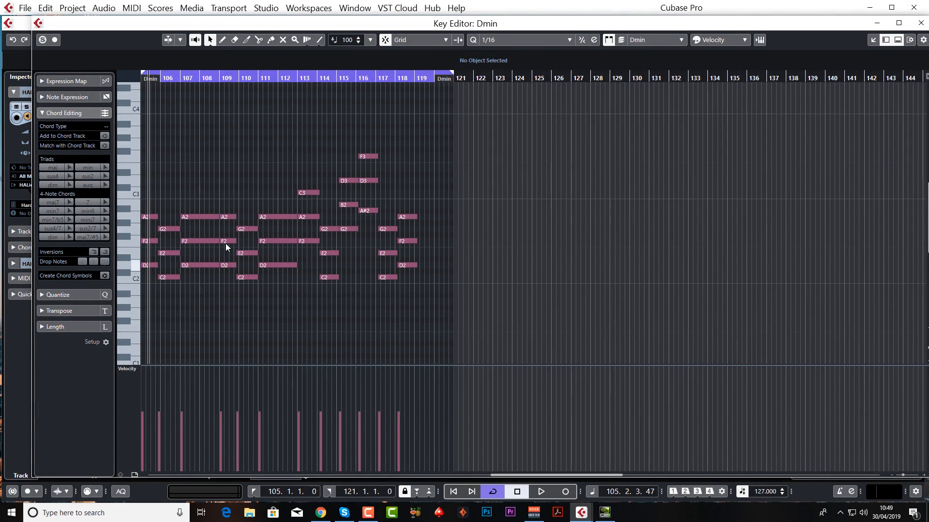
left_click(277, 80)
left_click(260, 80)
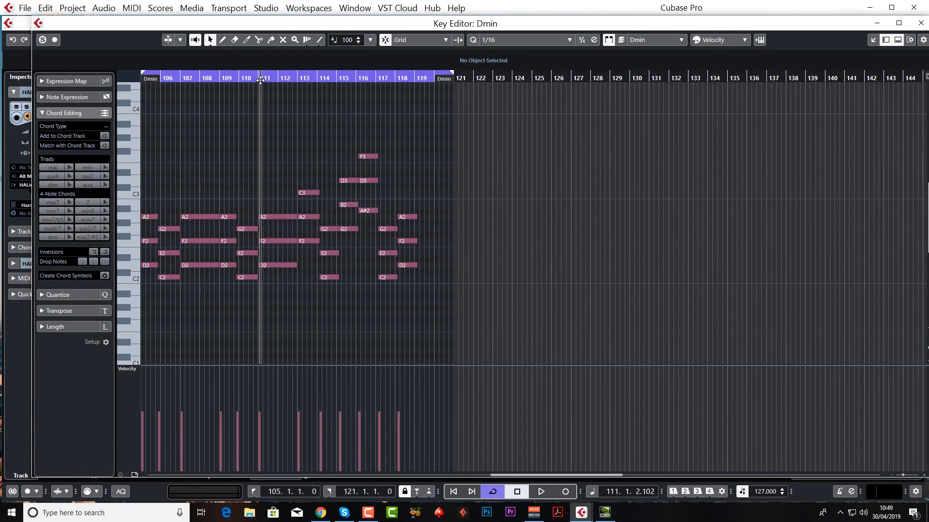
key("space")
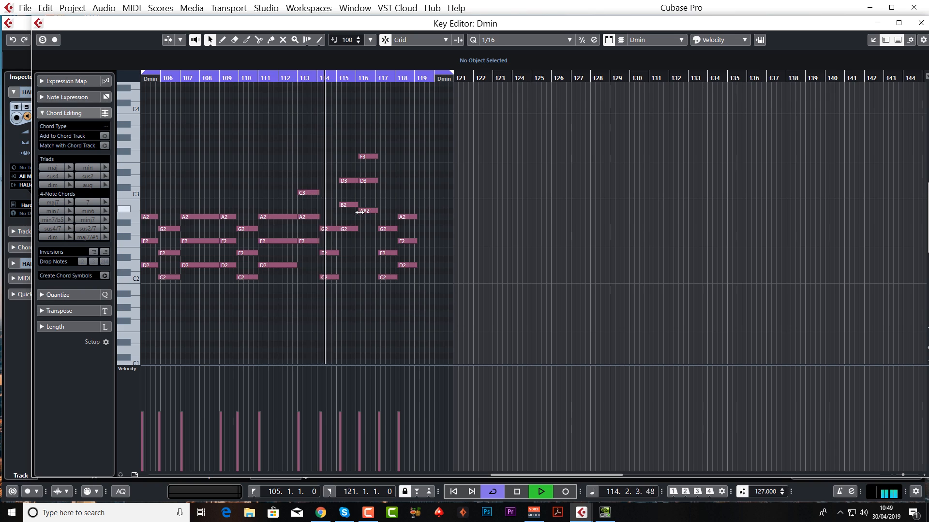
key("space")
- Shorten the F chord at bar 113 to end at 113.4.3 and move the following C chord to start there
left_click_drag(297, 75, 306, 96)
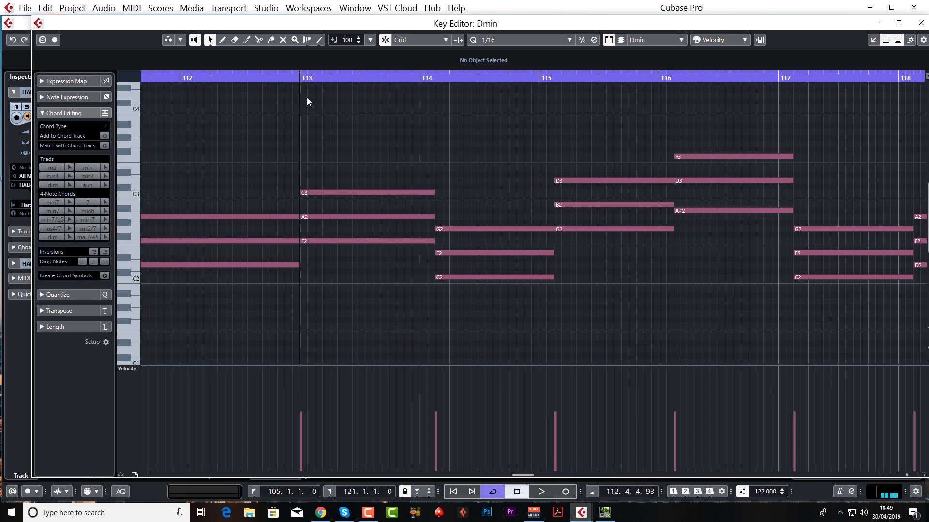
left_click_drag(419, 144, 416, 249)
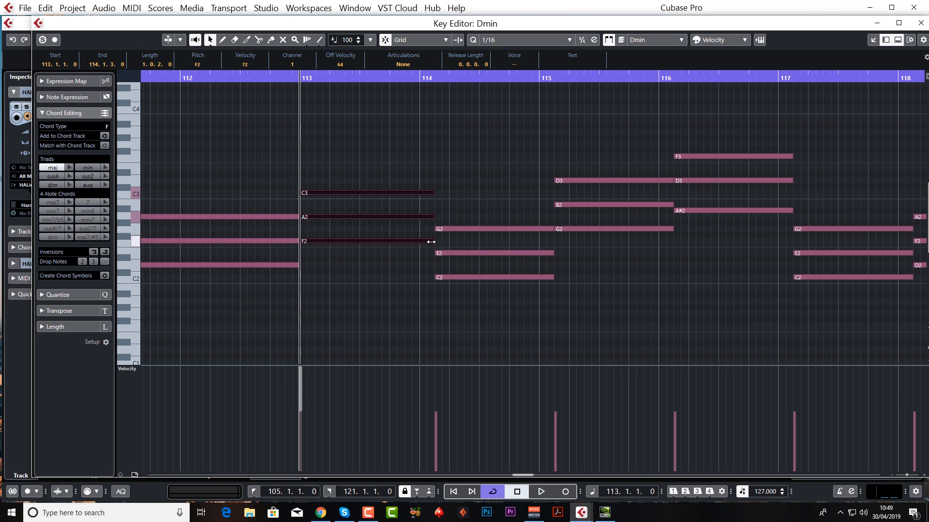
left_click_drag(431, 241, 404, 241)
left_click_drag(426, 285, 452, 228)
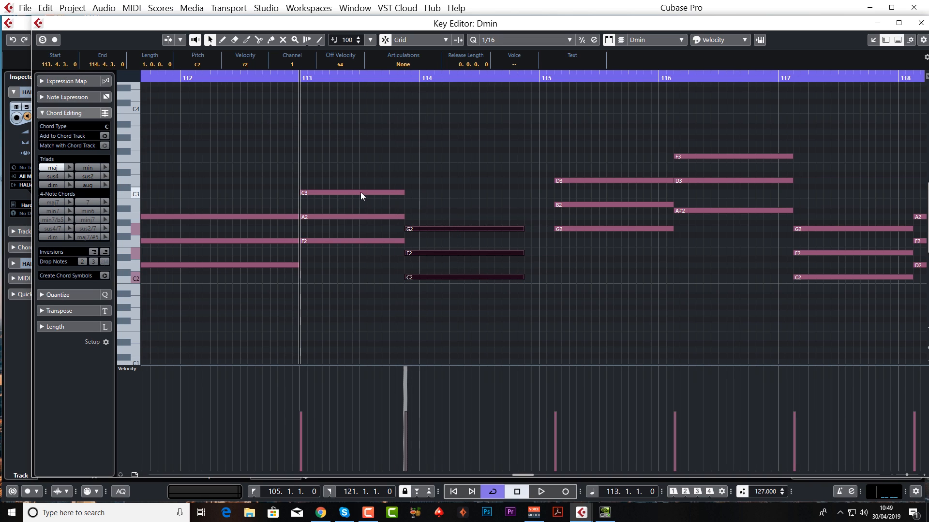
- Play the progression from 110.3 to hear the retimed chords around bar 113
key("g")
key("g")
key("g")
left_click(390, 81)
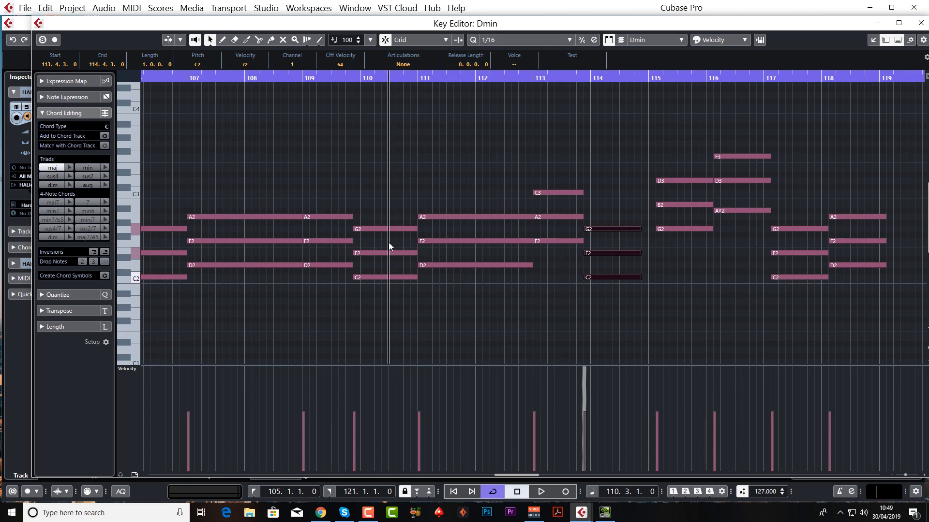
key("space")
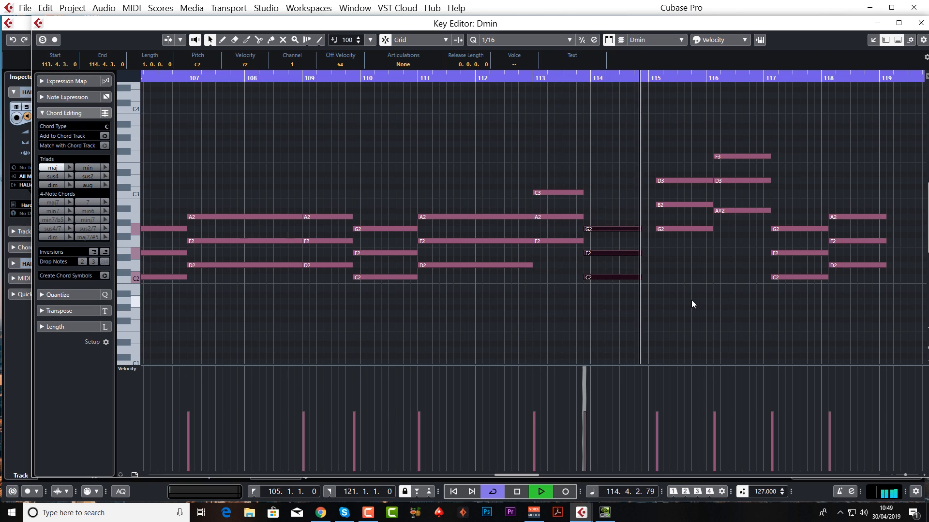
- Move the G chord to start at bar 115 and extend the preceding C chord to meet it, checking by playback
left_click_drag(673, 181, 659, 182)
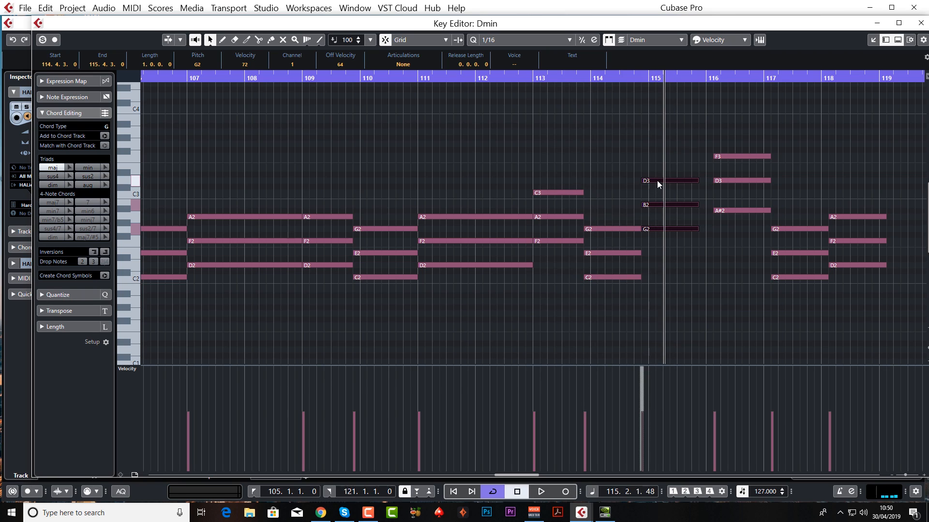
left_click_drag(664, 182, 671, 183)
left_click_drag(627, 219, 640, 277)
left_click(525, 77)
key("space")
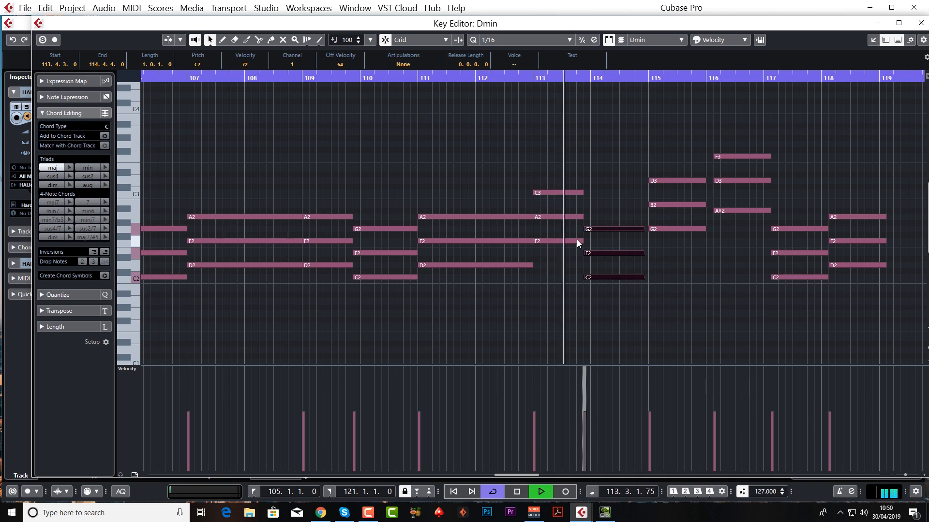
left_click(634, 295)
left_click_drag(634, 294, 639, 224)
left_click_drag(645, 277, 648, 277)
key("space")
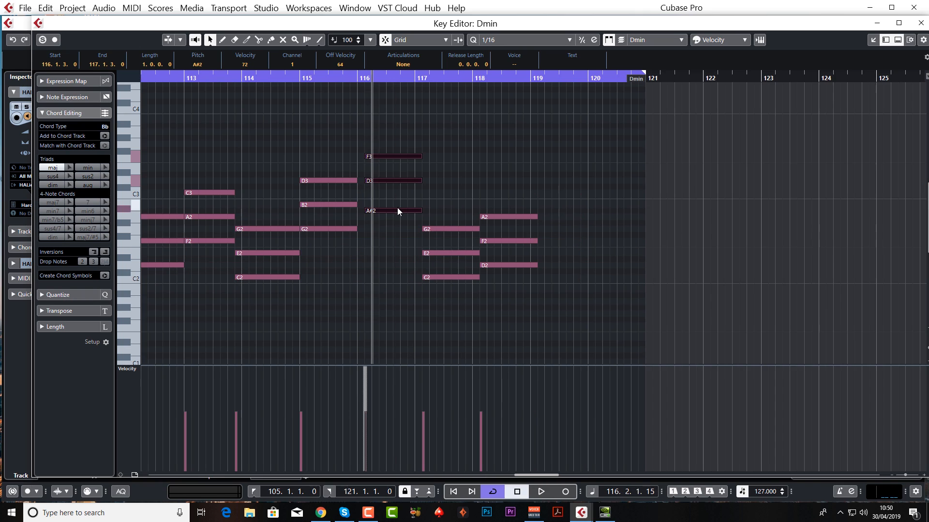
- Move the B-flat chord to start at bar 116 and the following C chord to start at 116.4.4
left_click_drag(393, 210, 391, 209)
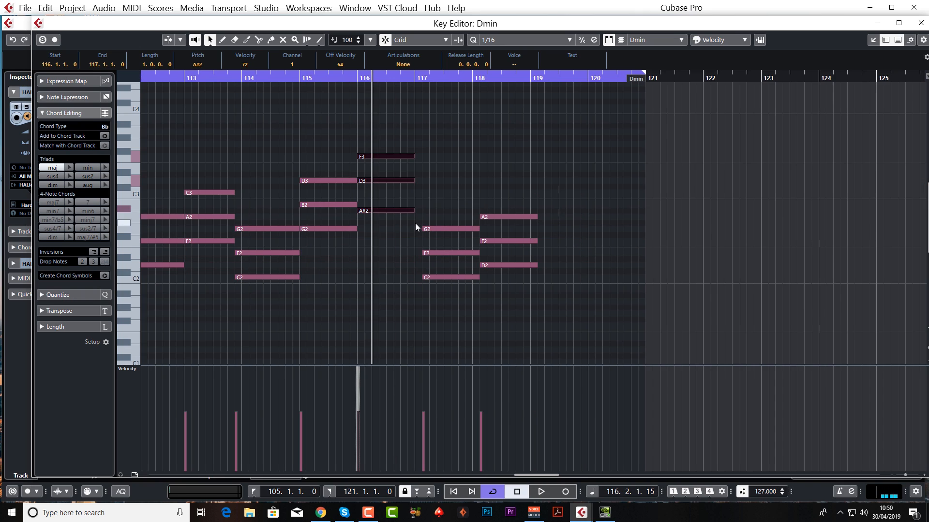
left_click(446, 282)
left_click_drag(446, 276, 435, 277)
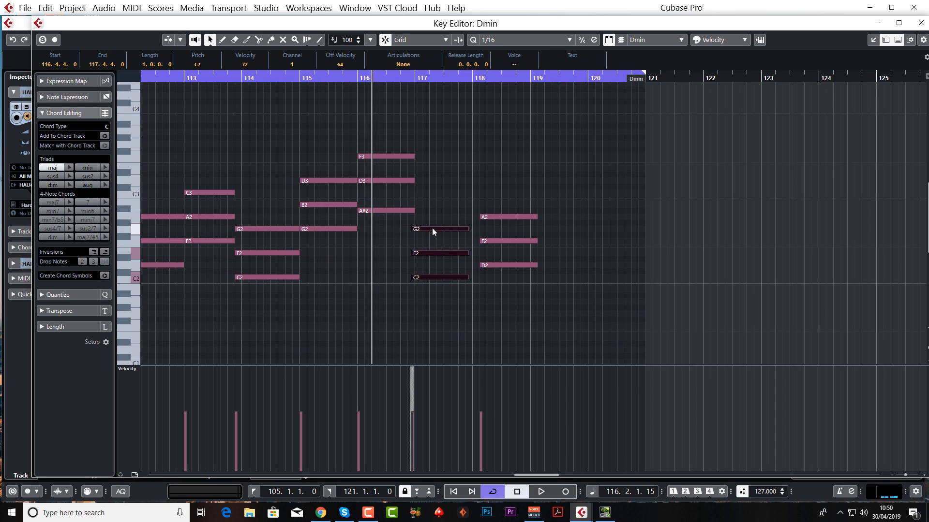
- Set the quantize grid to 1/8 and place the playback cursor at 114.3
left_click(514, 39)
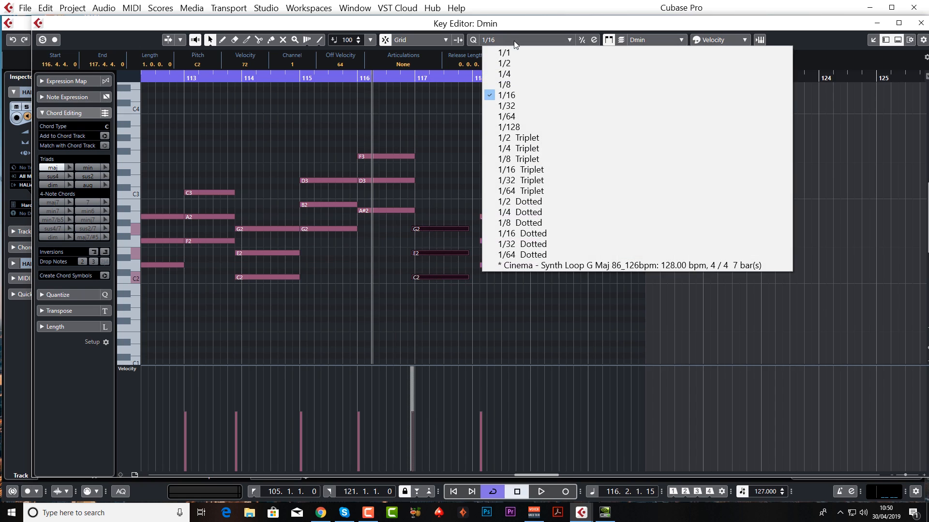
left_click(505, 85)
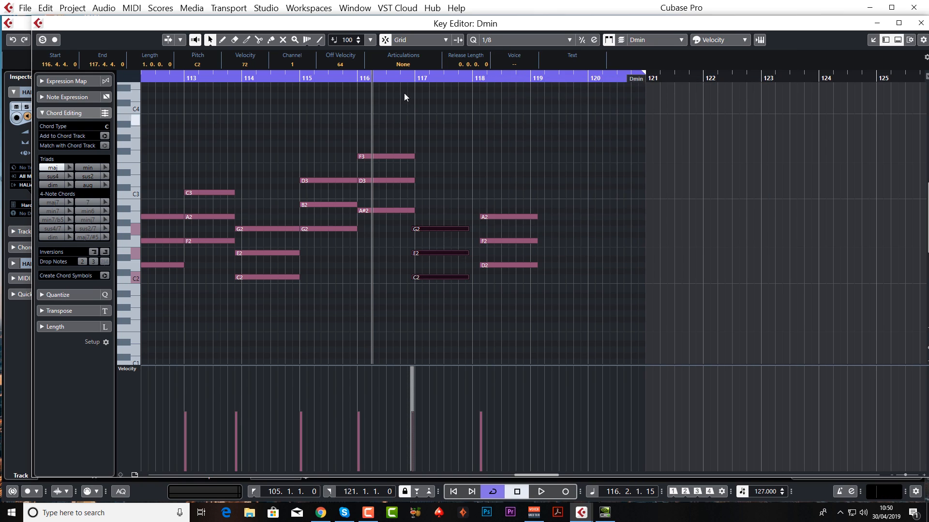
left_click(270, 77)
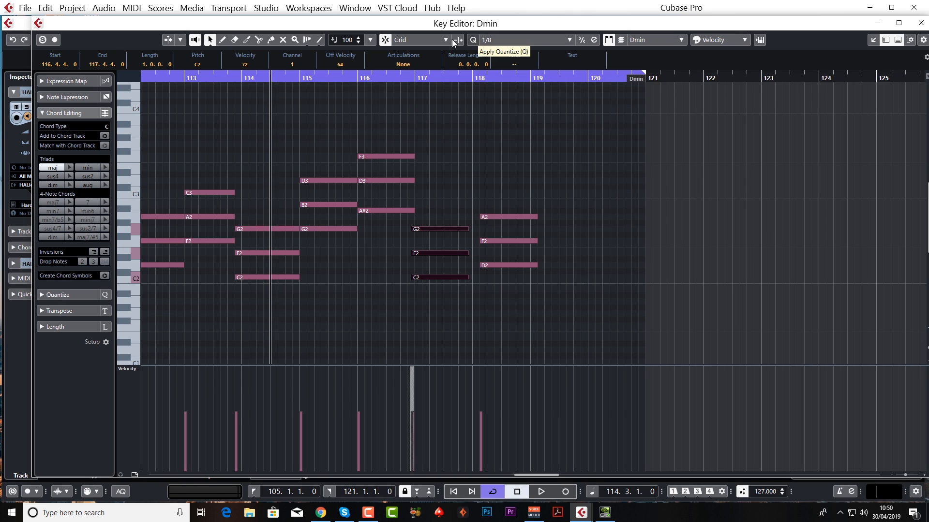
- Try moving the B-flat chord to 116.1.3 on the 1/8 grid and back to bar 116 on 1/2, then restore 1/8
left_click_drag(368, 145, 395, 211)
mouse_move(378, 155)
left_mouse_down()
mouse_move(426, 160)
mouse_move(386, 163)
left_mouse_up()
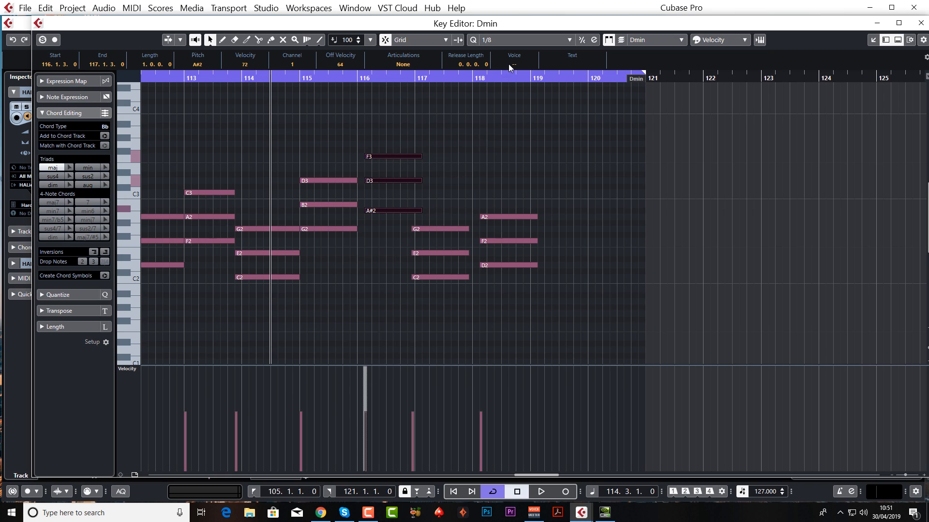
left_click(515, 39)
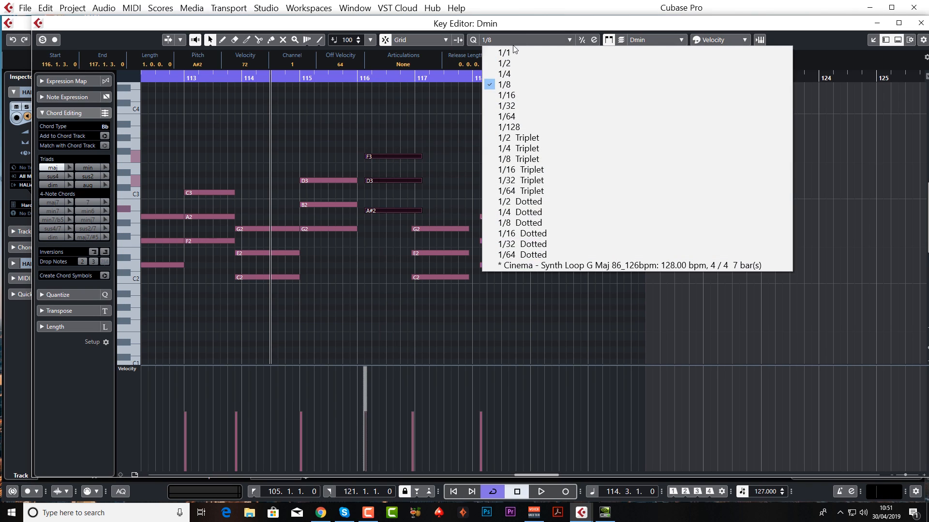
left_click(516, 62)
mouse_move(382, 155)
left_mouse_down()
mouse_move(481, 161)
mouse_move(378, 161)
left_mouse_up()
left_click(513, 39)
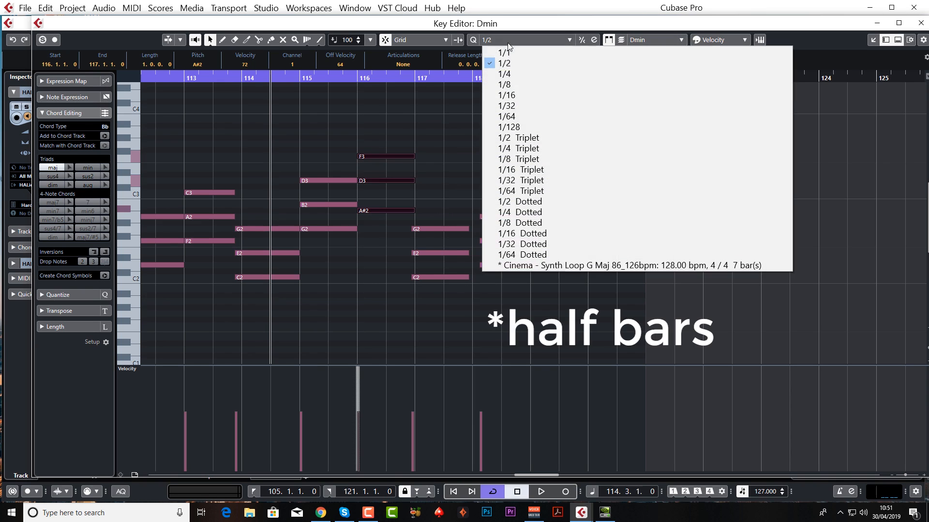
left_click(512, 85)
- Shorten the B-flat chord to end at 116.4.3 and make the following C chord span from there to bar 118
key("space")
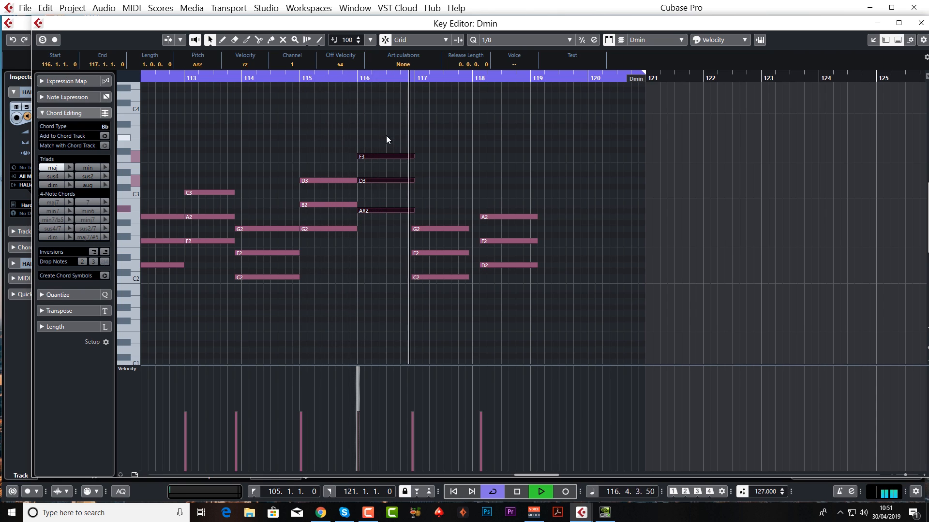
key("space")
left_click_drag(413, 129, 360, 235)
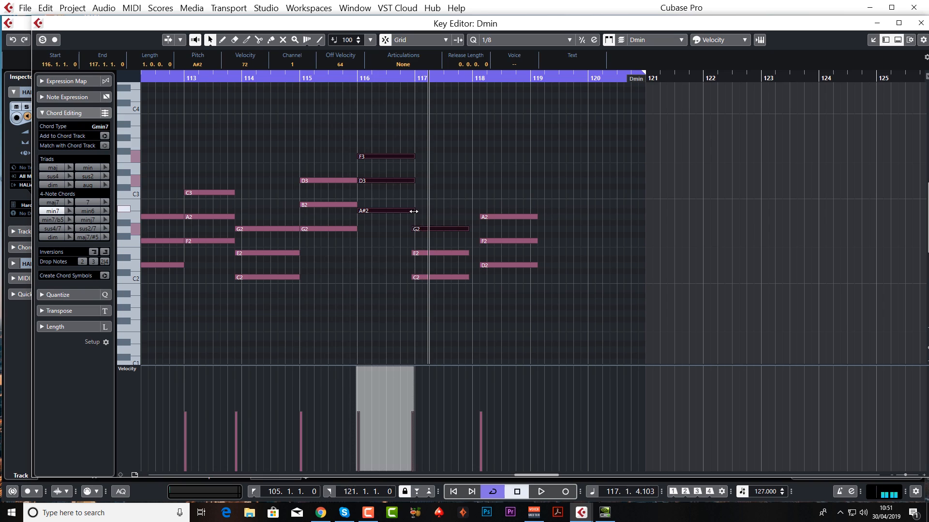
left_click_drag(405, 123, 440, 281)
left_click_drag(446, 227, 439, 229)
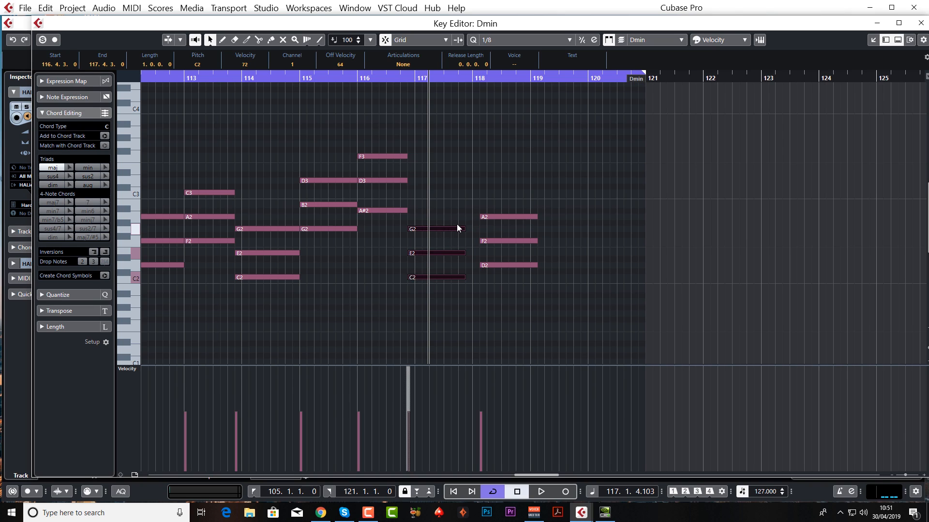
left_click_drag(461, 278, 473, 278)
- Move the final Dmin chord to start at bar 118 and play back the progression
left_click_drag(508, 181, 508, 283)
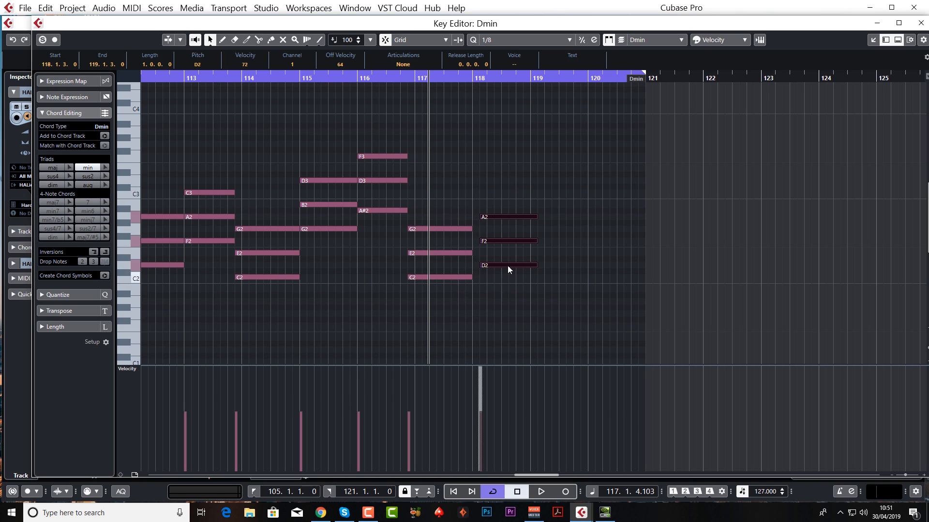
left_click_drag(507, 215, 490, 216)
key("space")
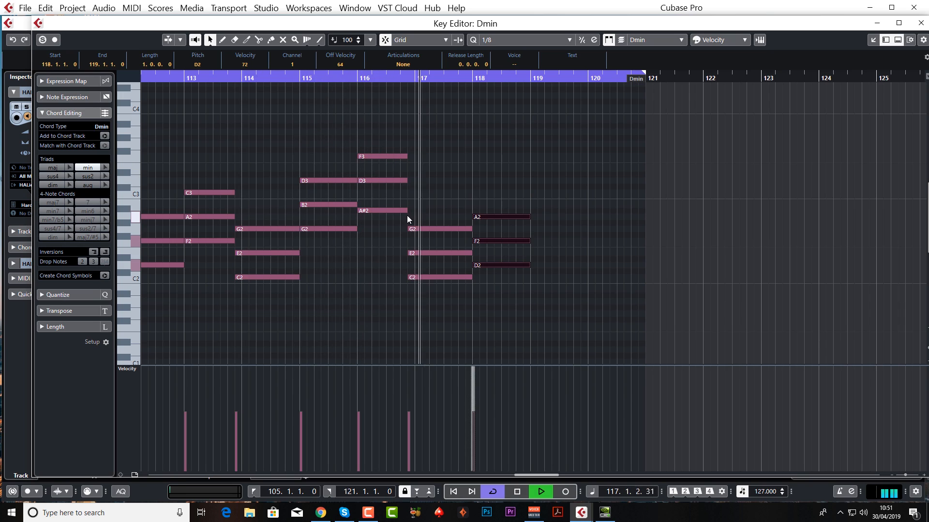
key("space")
- Play the progression from 111.4.3 to check the timing of the later chords
scroll(404, 211, "down", 3)
scroll(404, 211, "up", 3)
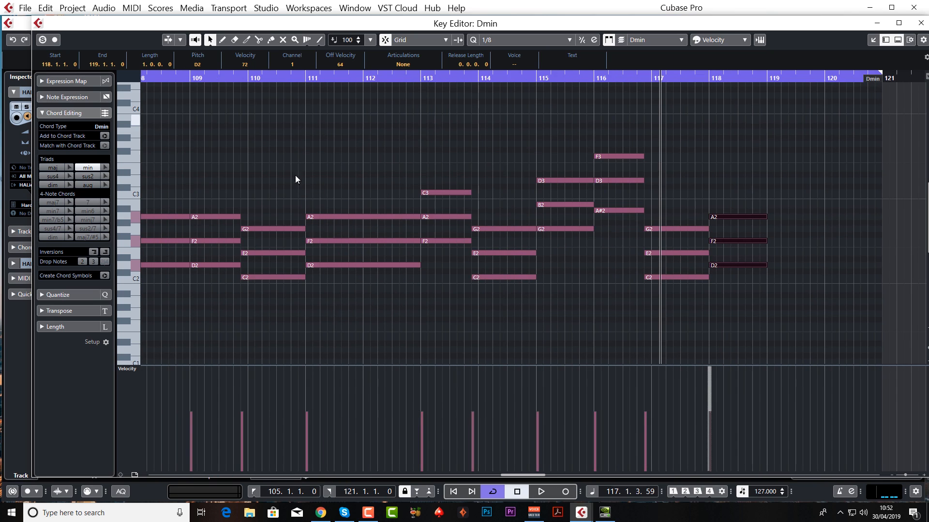
left_click(354, 78)
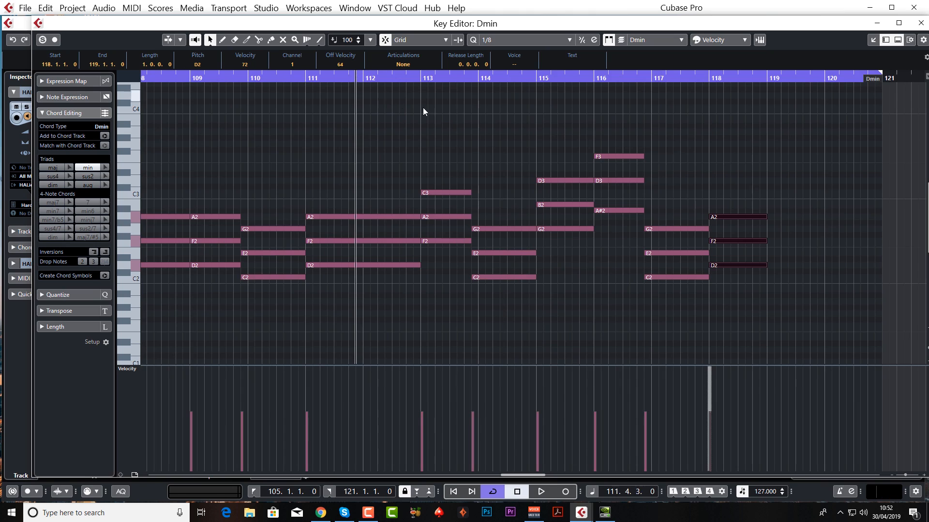
key("space")
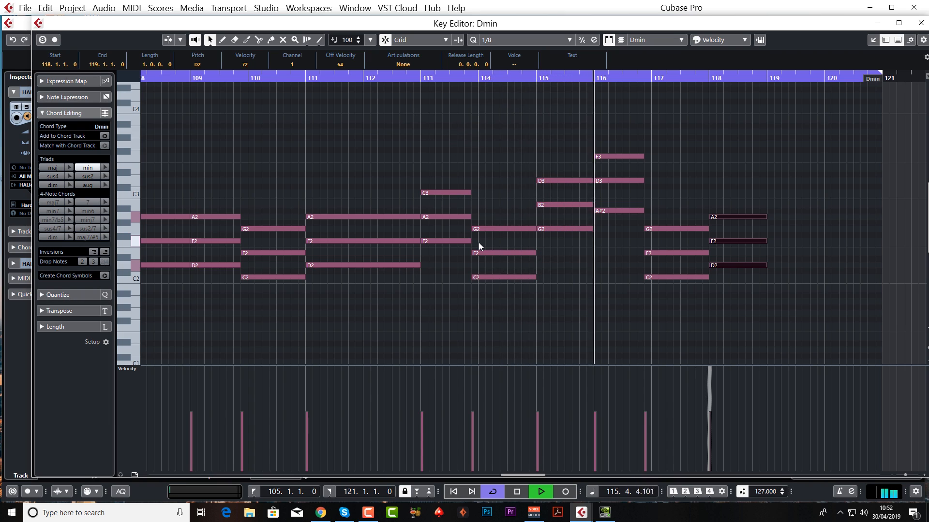
- Shift the last three chords so the B-flat chord starts at 116.4.3, and extend the G chord to meet it
key("space")
left_click_drag(561, 144, 597, 262)
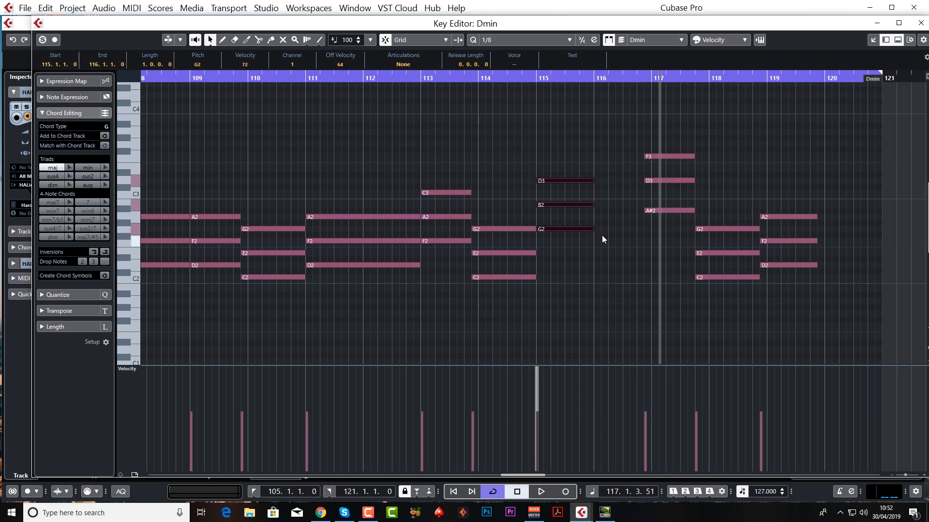
left_click_drag(593, 229, 643, 230)
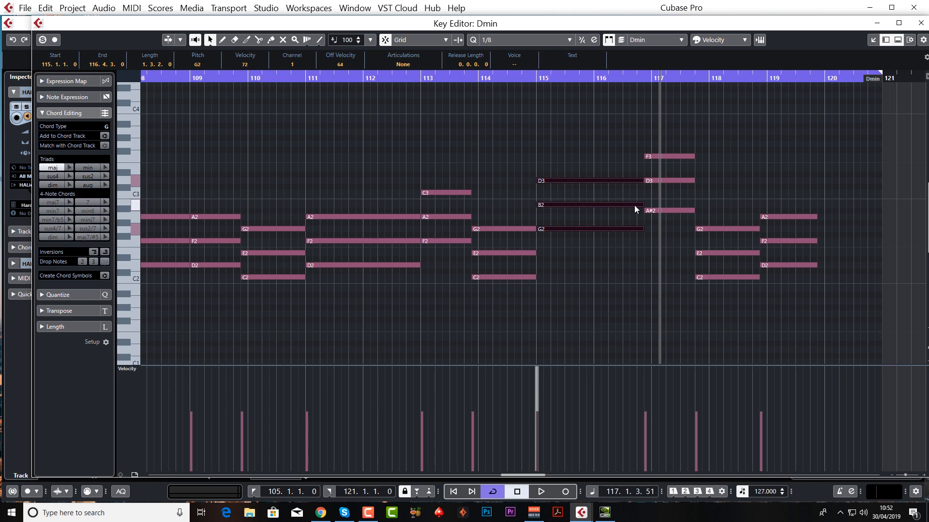
- Start the B-flat, C and Dmin chords at bar 117, 117.4.3 and bar 119, extend the Dmin to bar 121 and close the Key Editor
left_click(471, 78)
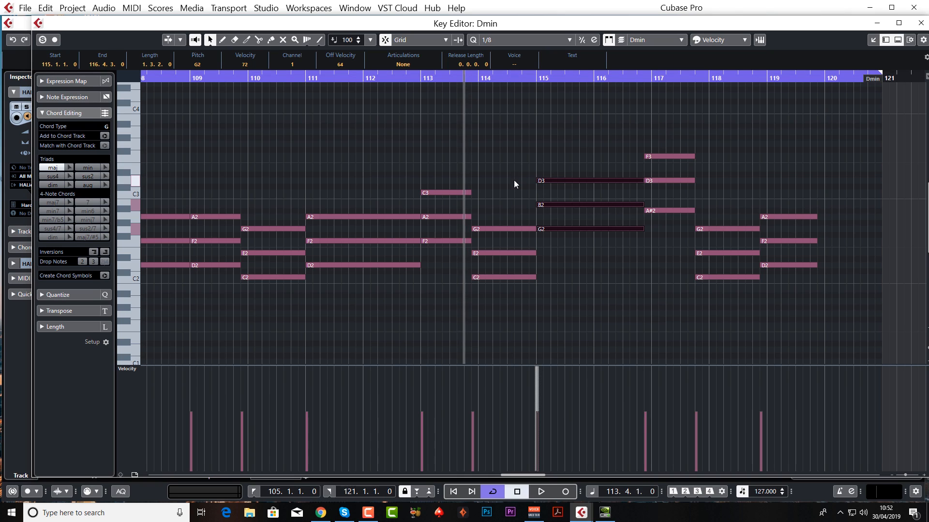
key("space")
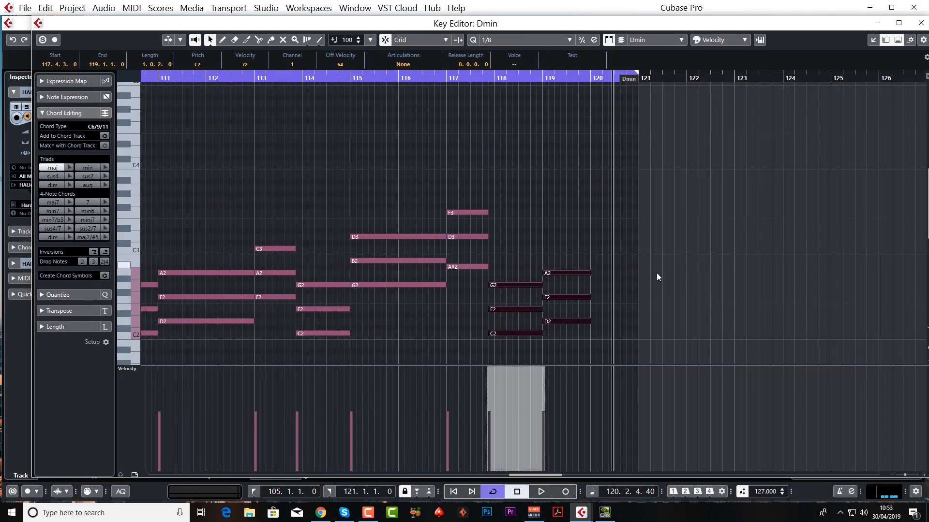
left_click_drag(581, 240, 637, 323)
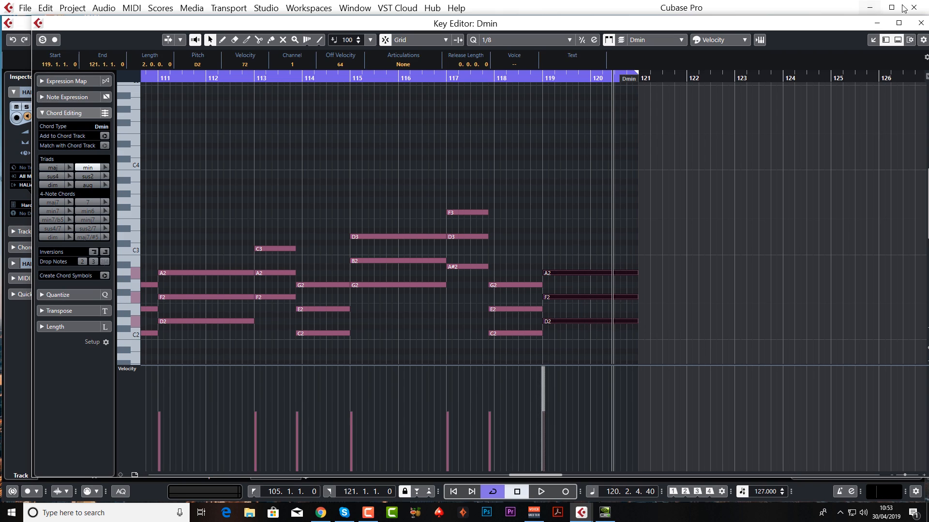
left_click(922, 25)
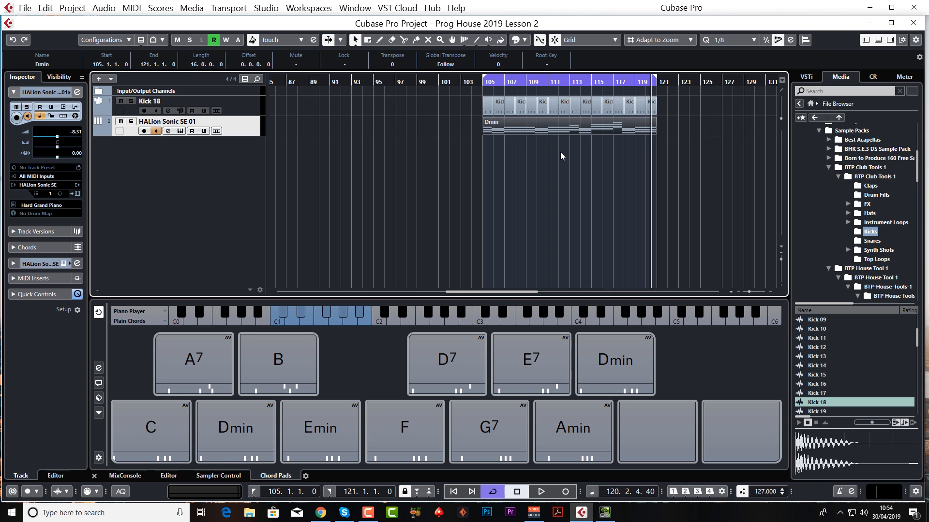
- Reopen the chord part in the Key Editor and play the progression from bar 105
double_click(538, 124)
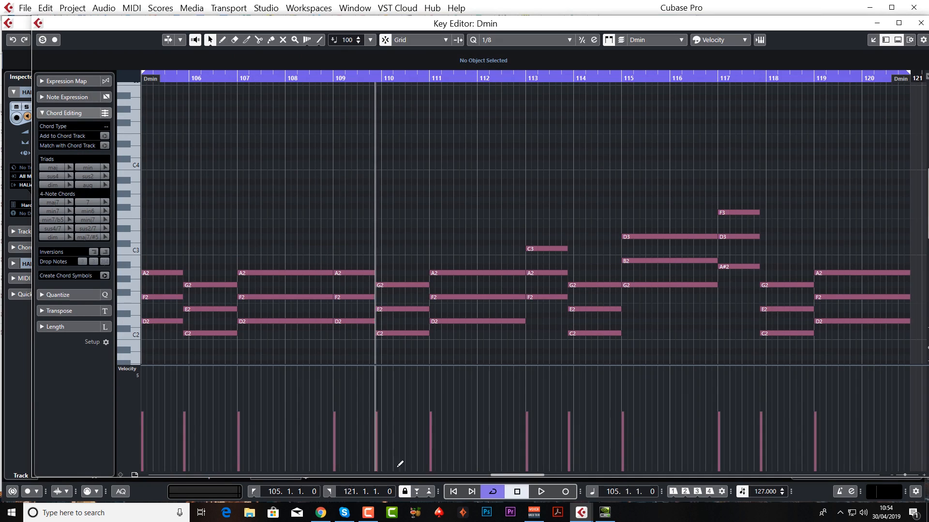
left_click_drag(504, 476, 496, 476)
key("space")
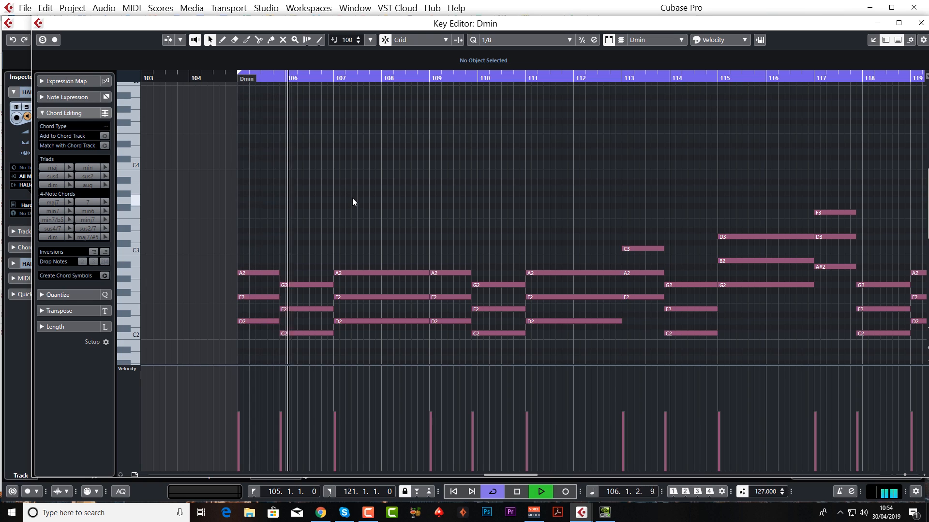
key("space")
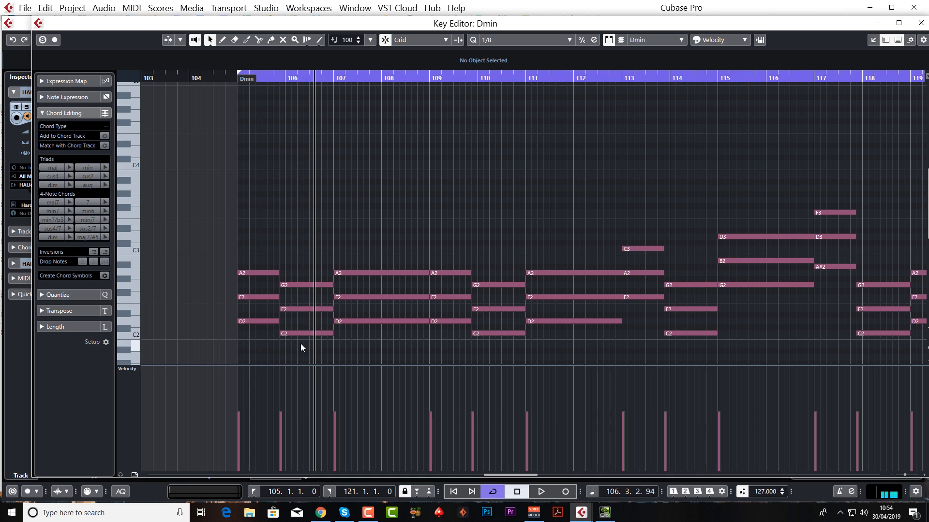
scroll(320, 271, "down", 2)
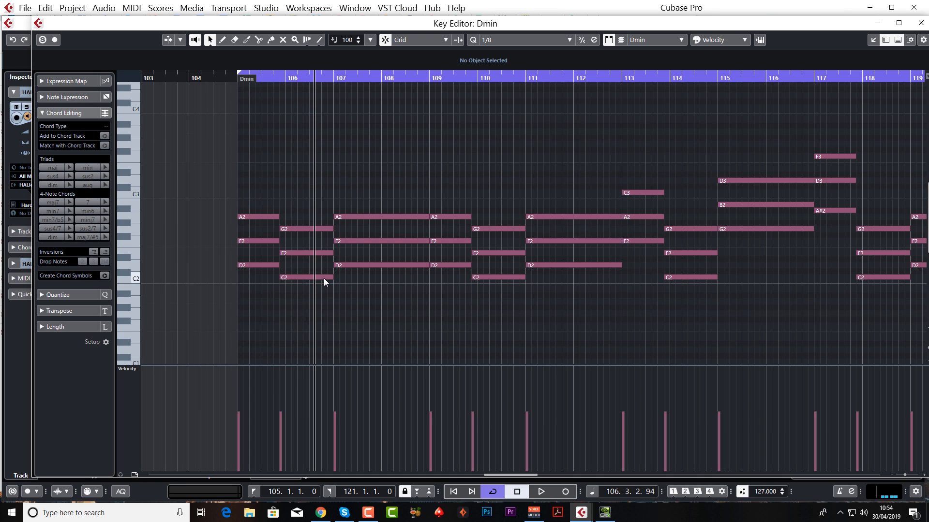
scroll(323, 278, "down", 2)
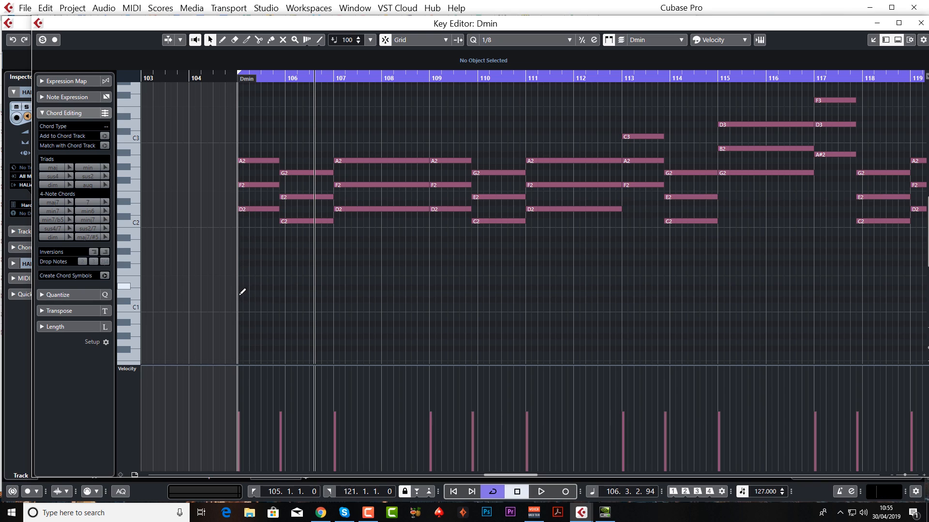
- Add a D1 bass note under the first Dmin chord, from bar 105 to 105.4.3, and play it back
left_click_drag(242, 293, 285, 294)
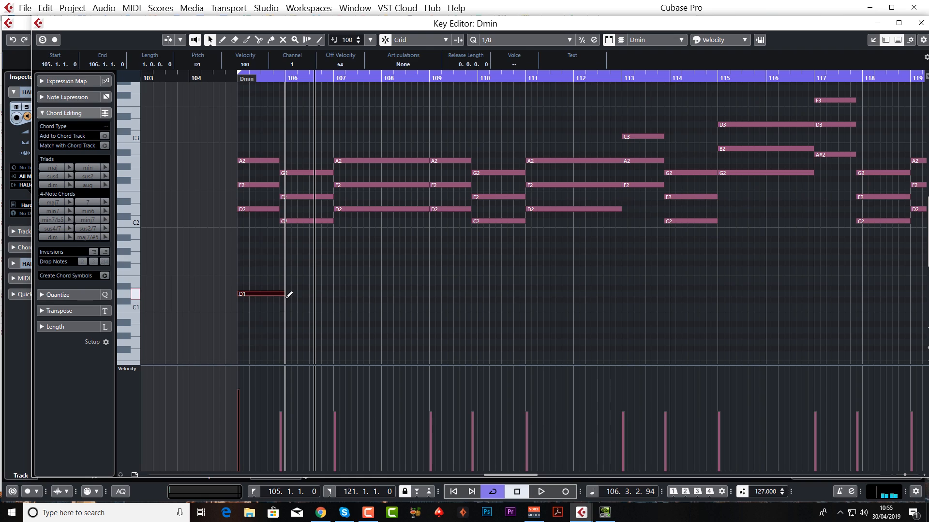
left_click(232, 78)
key("space")
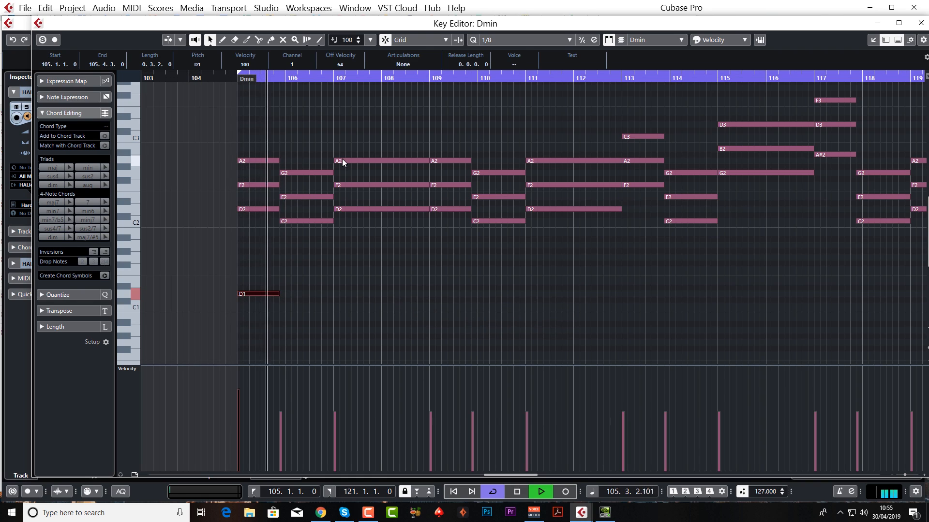
key("space")
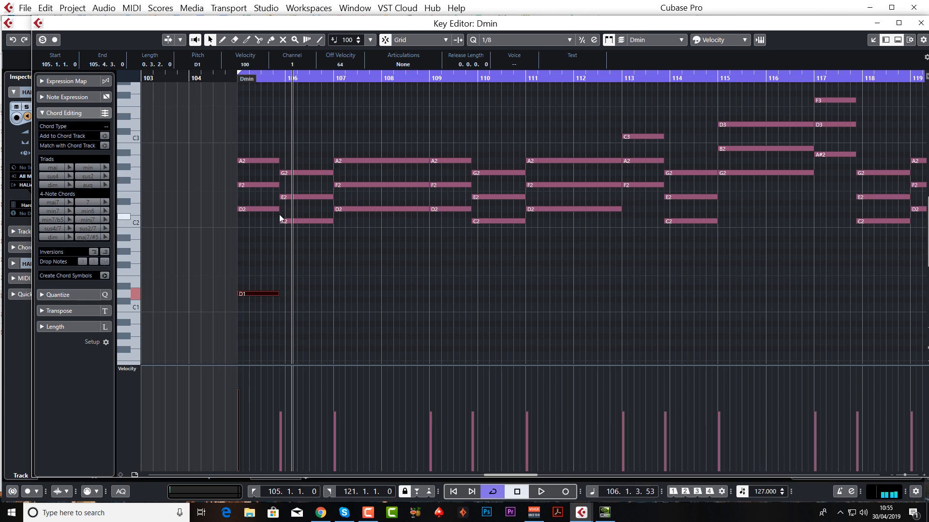
- Raise the F2 of the first Dmin chord by an octave to F3 and listen to the result
left_click(246, 185)
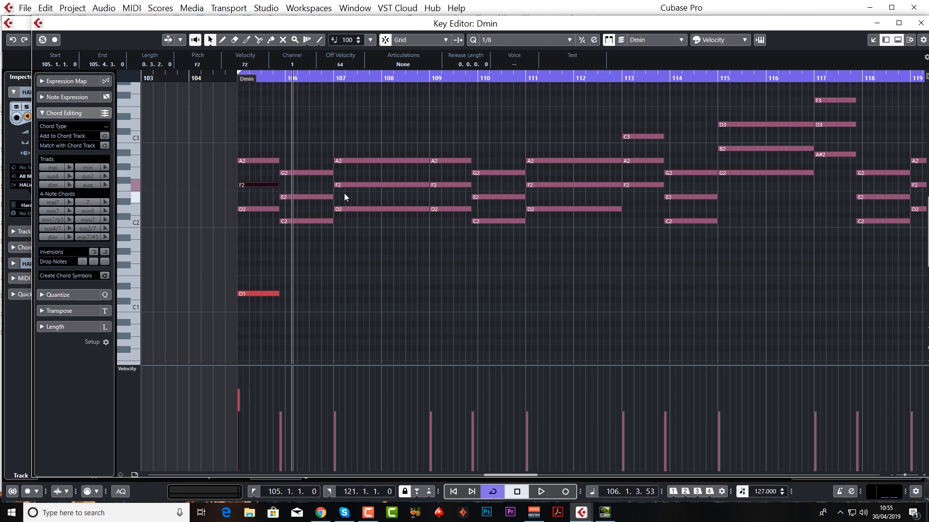
key("shift+Up")
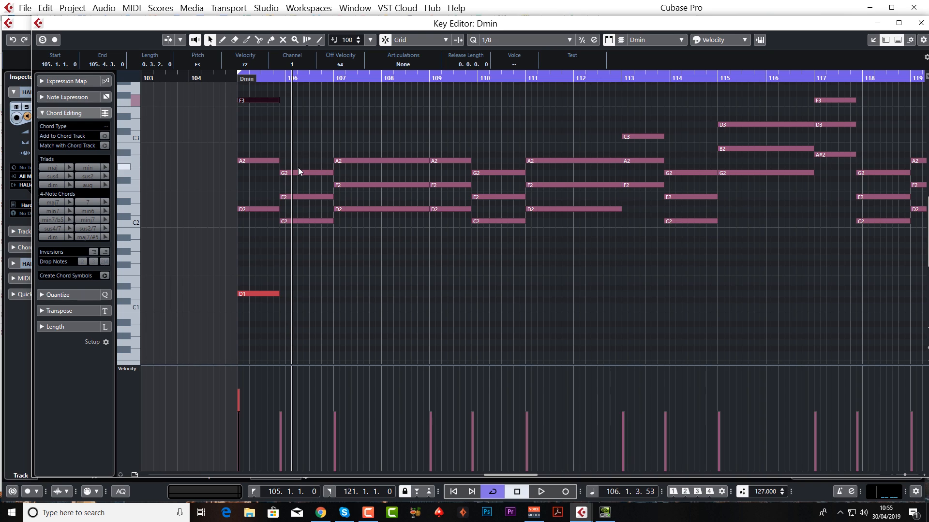
key("space")
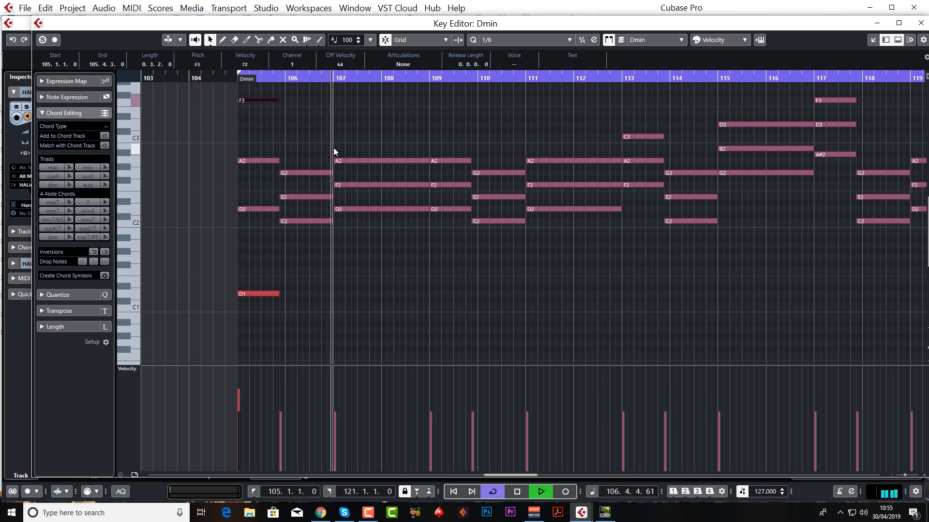
key("space")
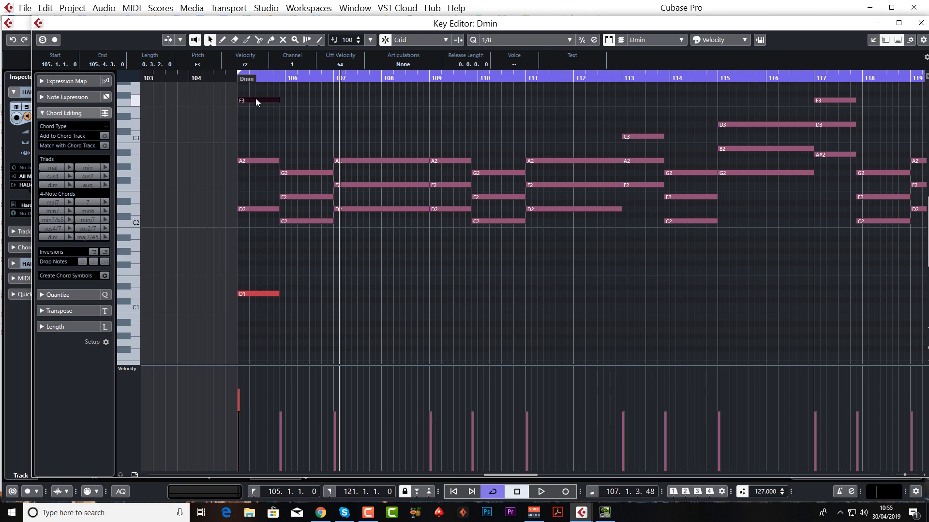
- Lower the first chord's top note from F3 to D3 and play from bar 105
left_click_drag(256, 98, 255, 126)
left_click(231, 77)
key("space")
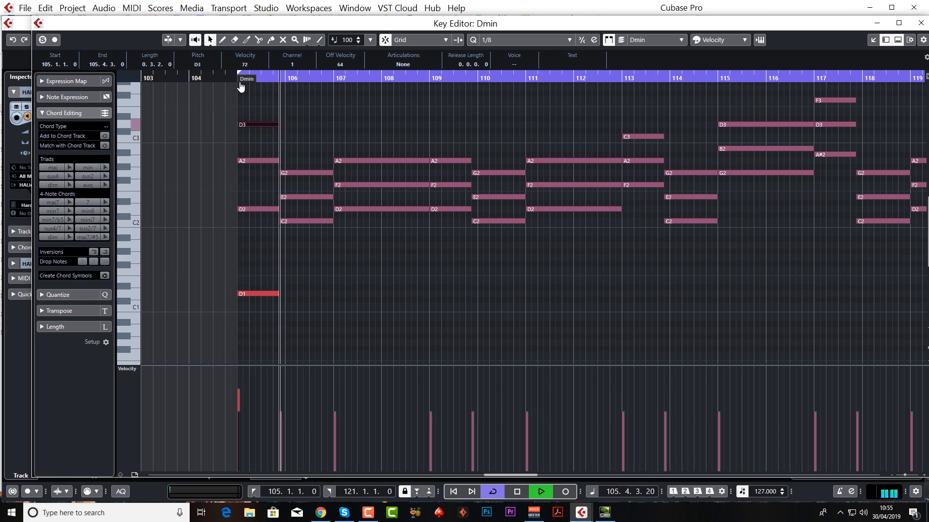
key("space")
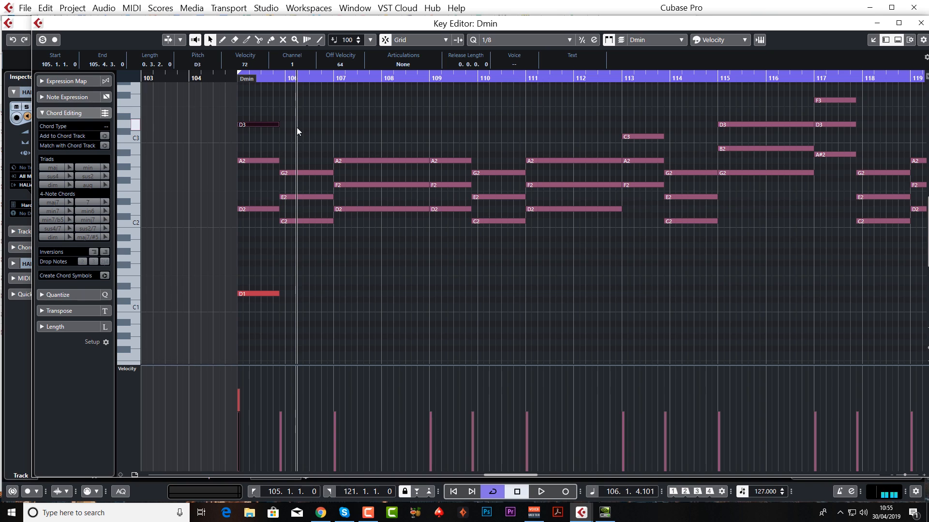
- Try the first chord's top note three semitones higher at F3 and play from bar 105 to compare
key("Up")
key("Up")
key("Up")
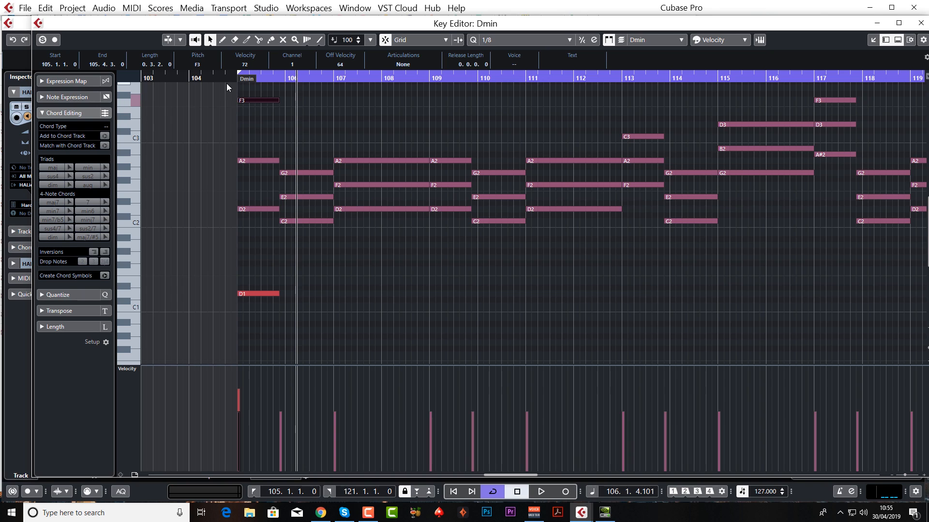
left_click(225, 79)
key("space")
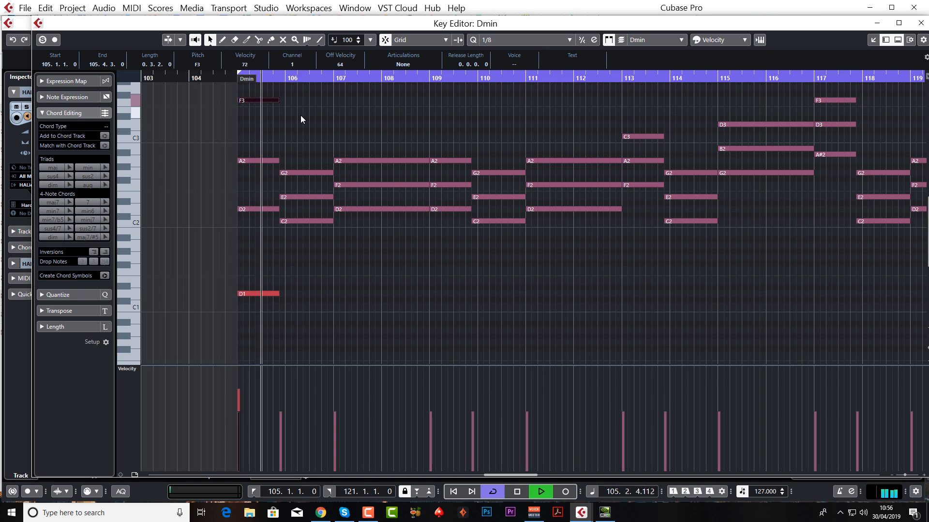
key("space")
- Set the first chord's top note to D3 and play the opening chords again from bar 105
left_click_drag(254, 101, 252, 124)
left_click(233, 79)
key("space")
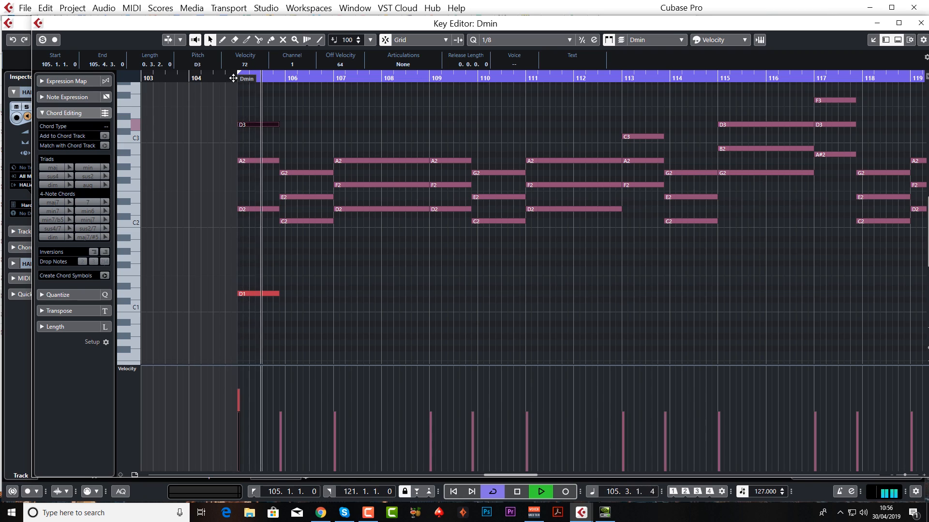
key("space")
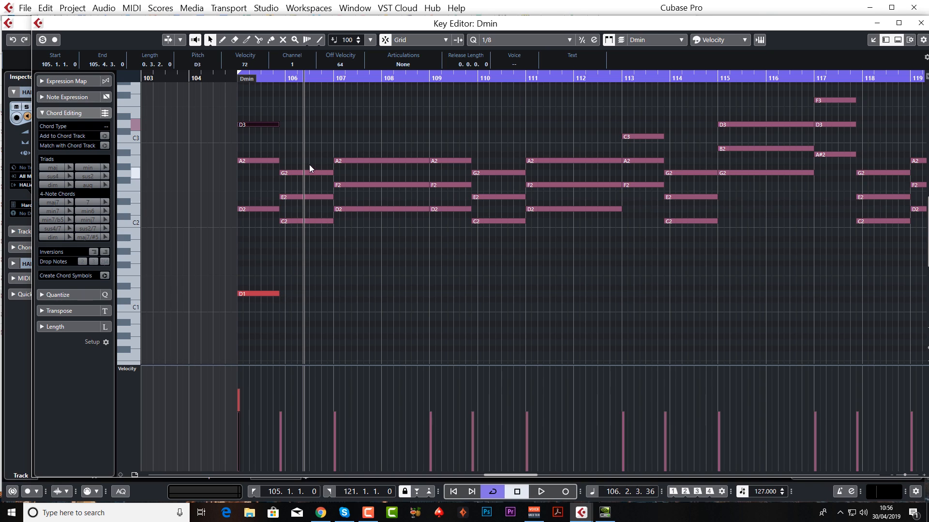
- Add a D1 bass note under the C chord from 105.4.3 to bar 107 and play from bar 105
left_click_drag(295, 139, 297, 246)
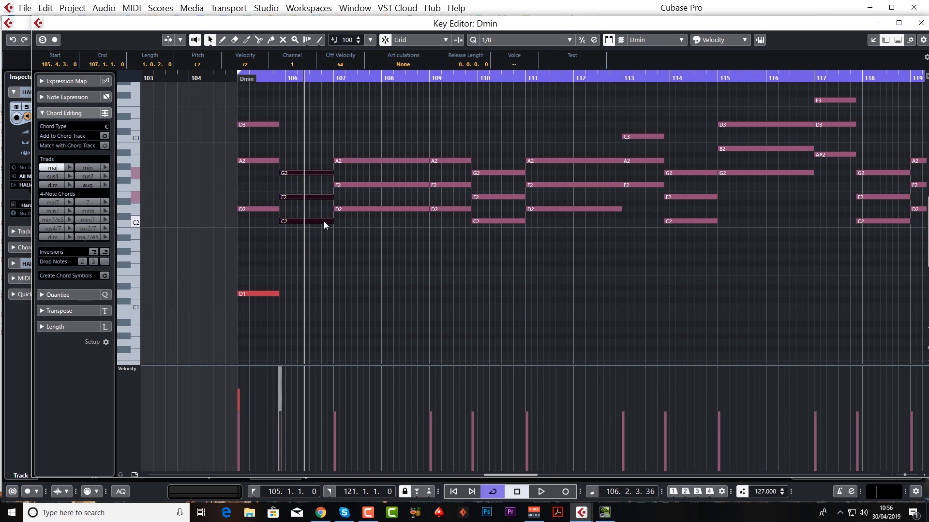
left_click(282, 296)
left_click_drag(292, 124, 299, 251)
left_click_drag(284, 292, 333, 291)
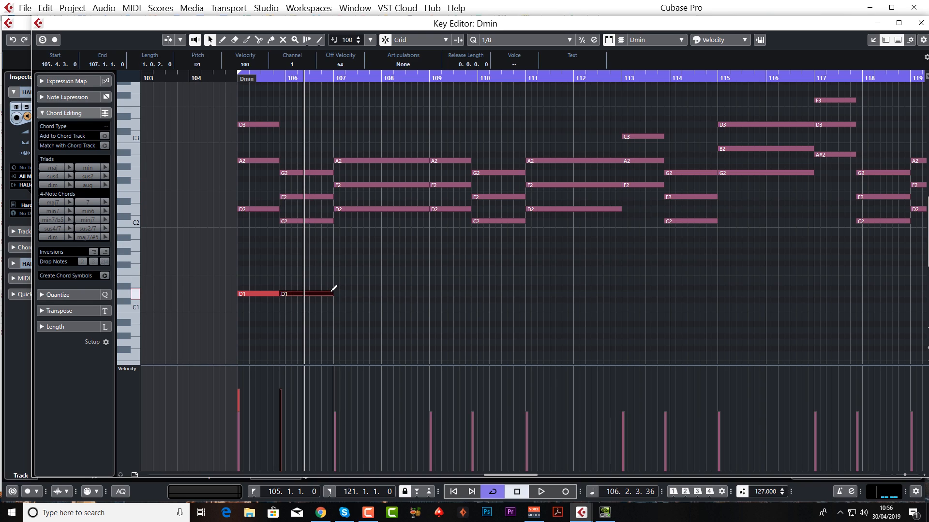
left_click(231, 79)
key("space")
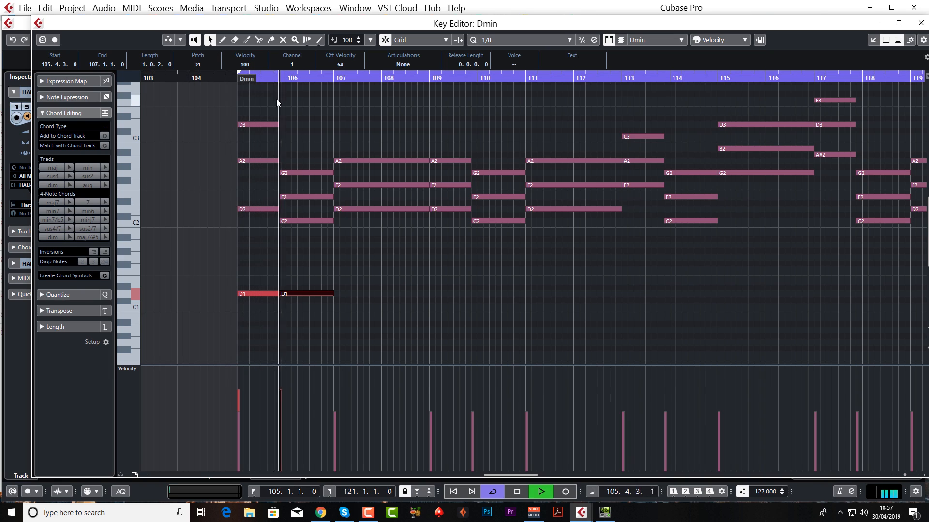
key("space")
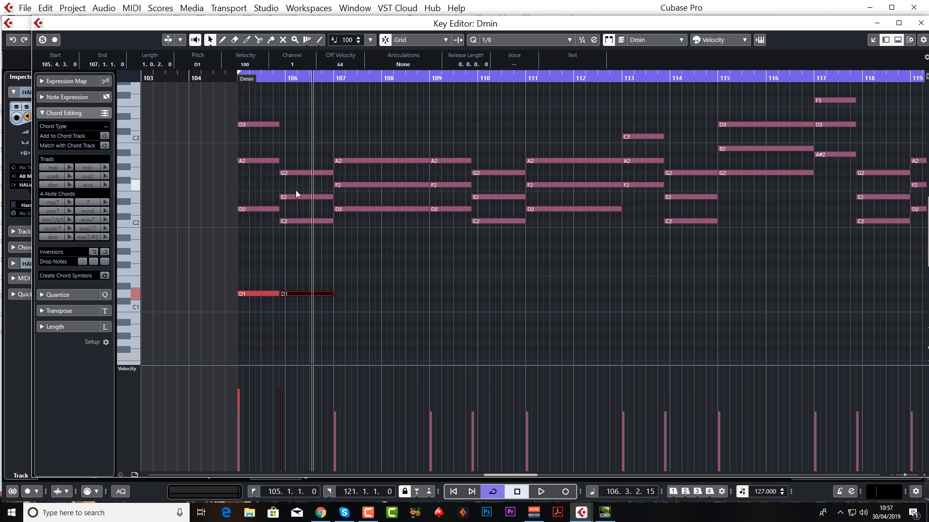
- Raise the C2 and E2 of the first C chord by an octave and play from bar 105
left_click_drag(294, 188, 333, 248)
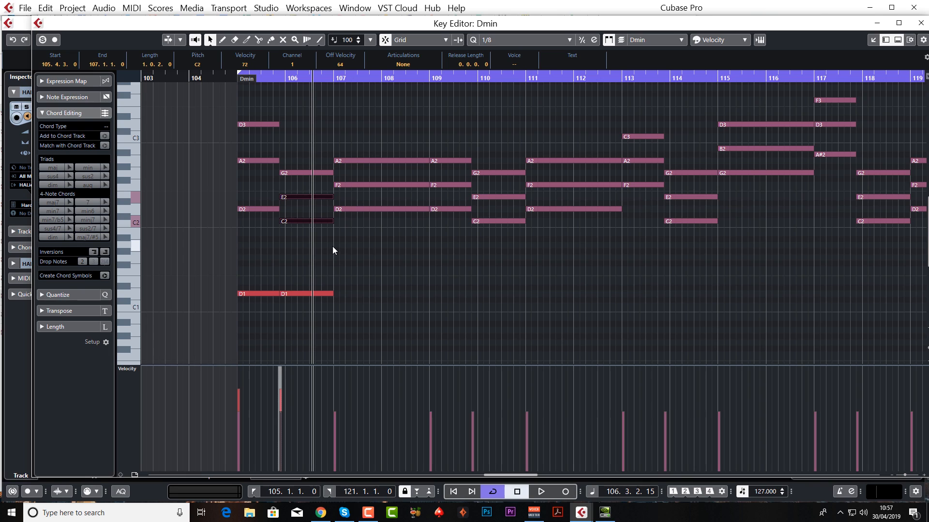
key("shift+Up")
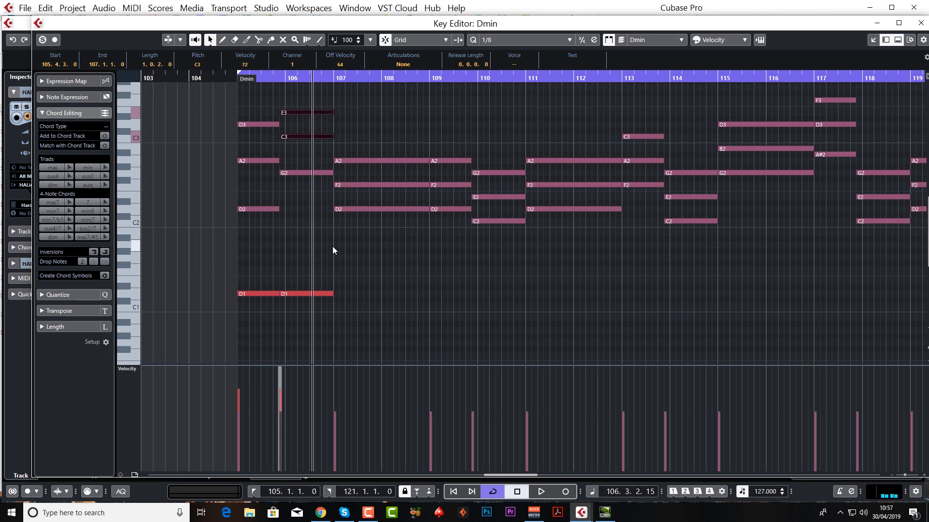
left_click(231, 79)
key("space")
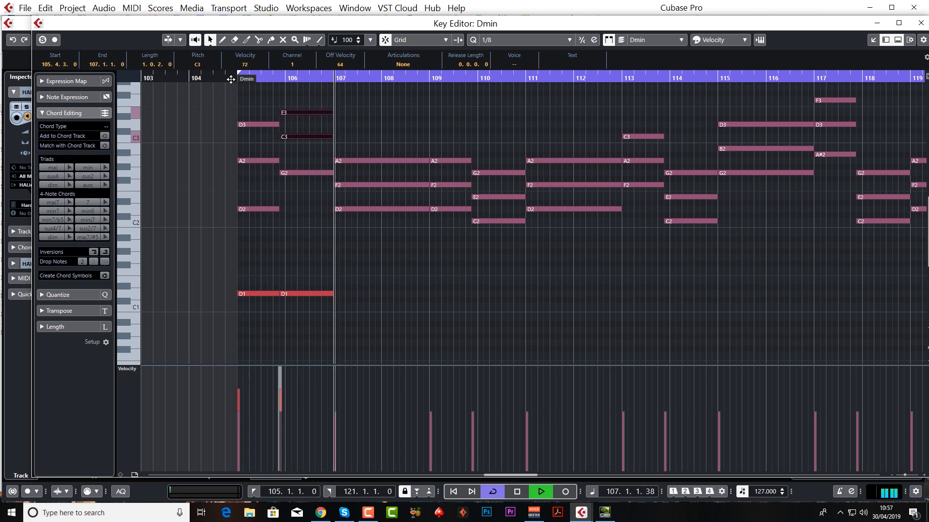
key("space")
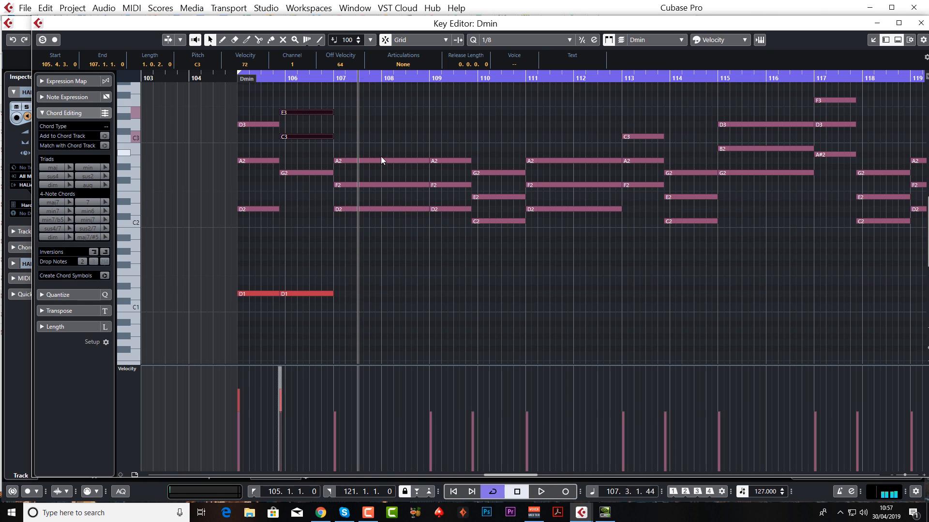
- Replace the Dmin chord at bar 107 with a copy of the revoiced first chord and its D1 bass note
left_click_drag(381, 155, 387, 263)
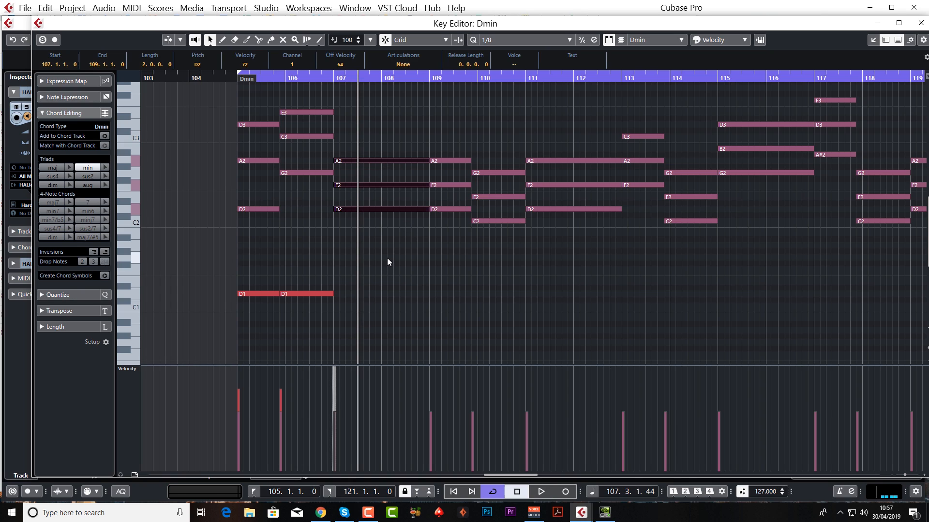
key("Delete")
left_click_drag(262, 104, 255, 339)
left_click_drag(247, 293, 344, 296)
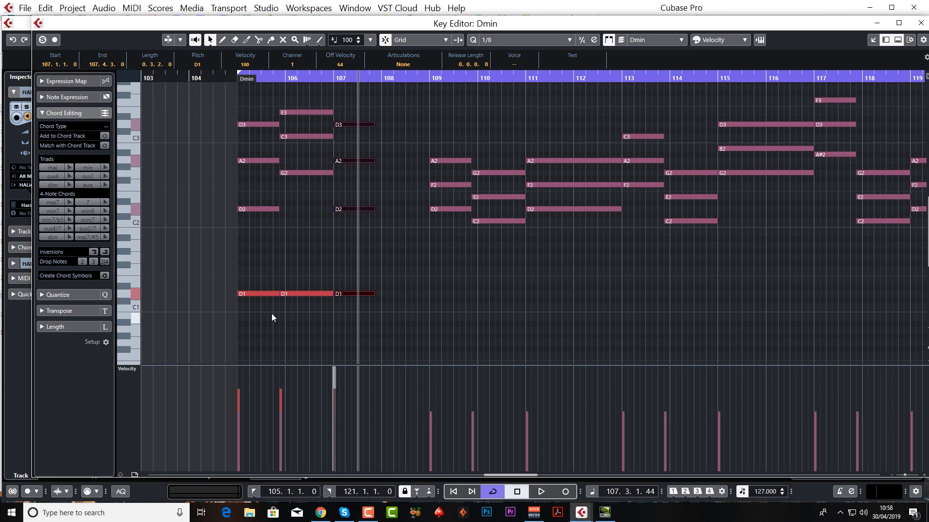
- Audition the D1 bass notes under the first three chords in order, then clear the note selection
left_click(254, 293)
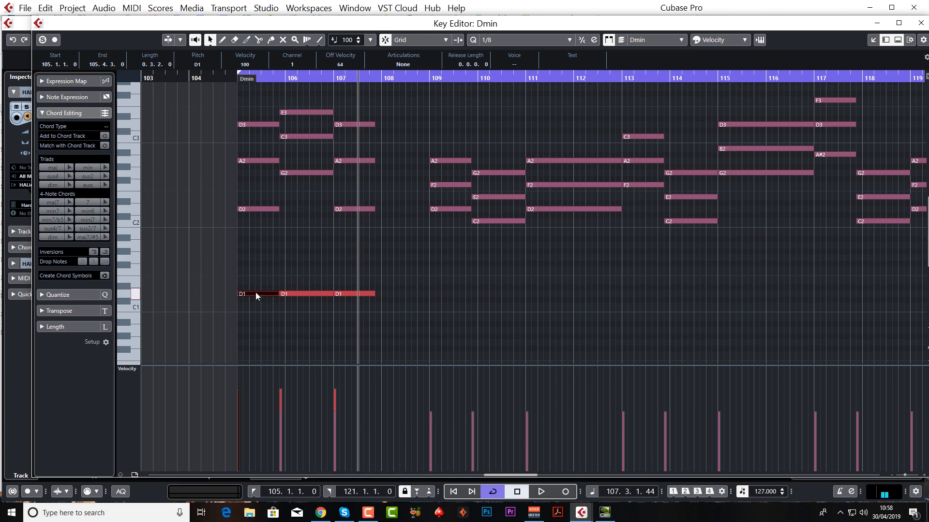
left_click(295, 293)
left_click(339, 294)
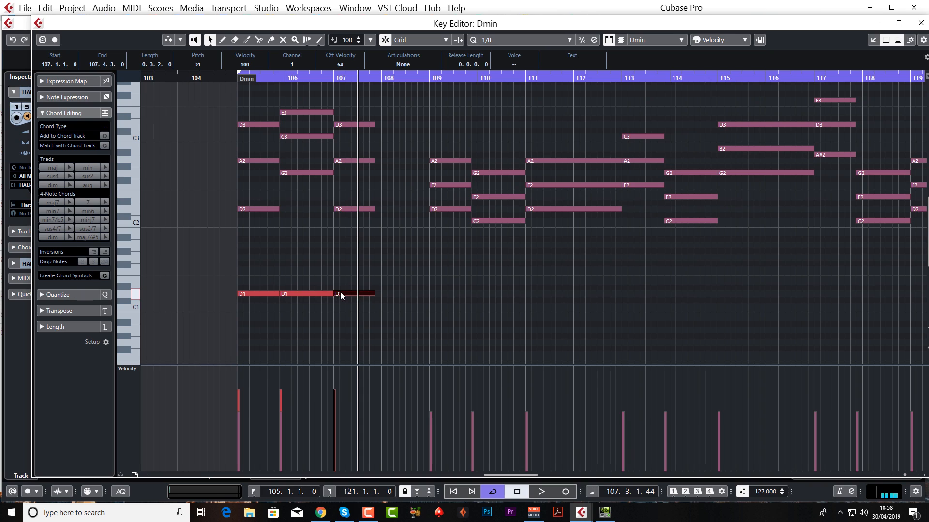
left_click(286, 225)
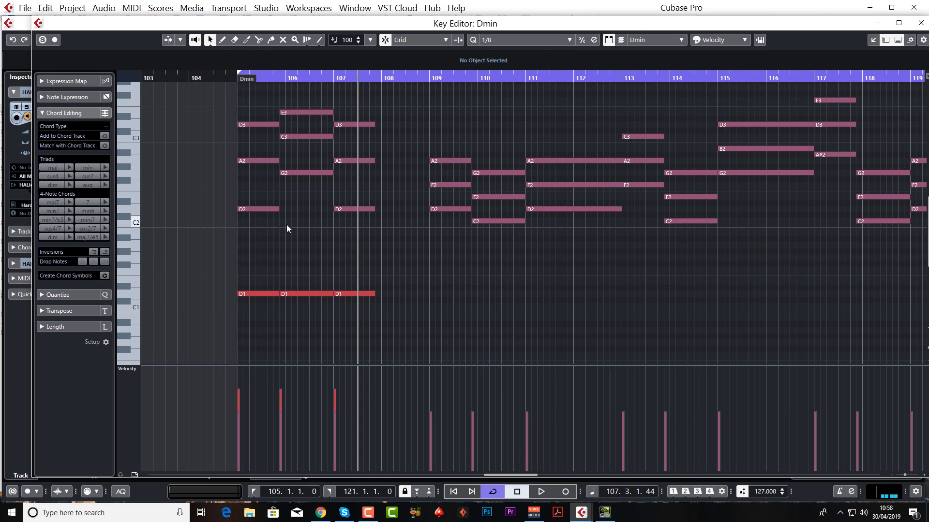
- Audition the lowest notes of the first three chords, then compare their root notes D2, C3 and D2
left_click(255, 209)
left_click(300, 174)
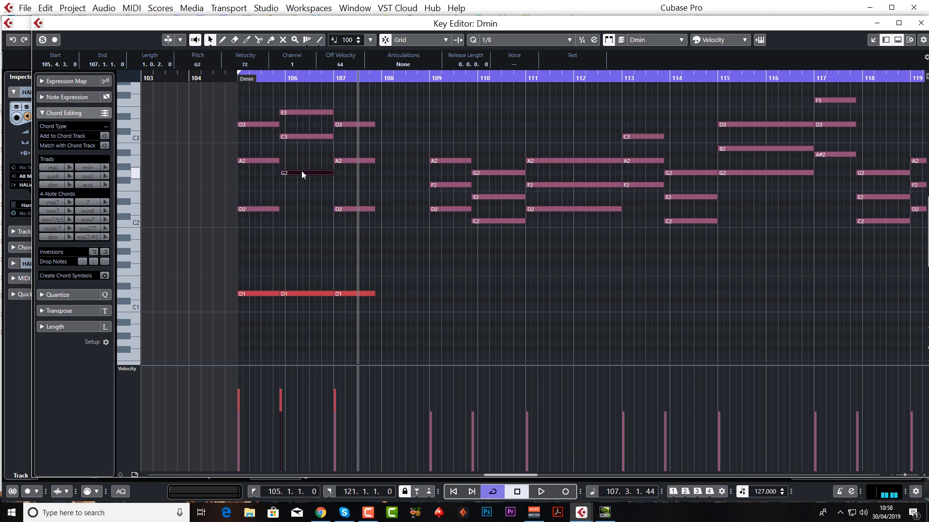
left_click(345, 208)
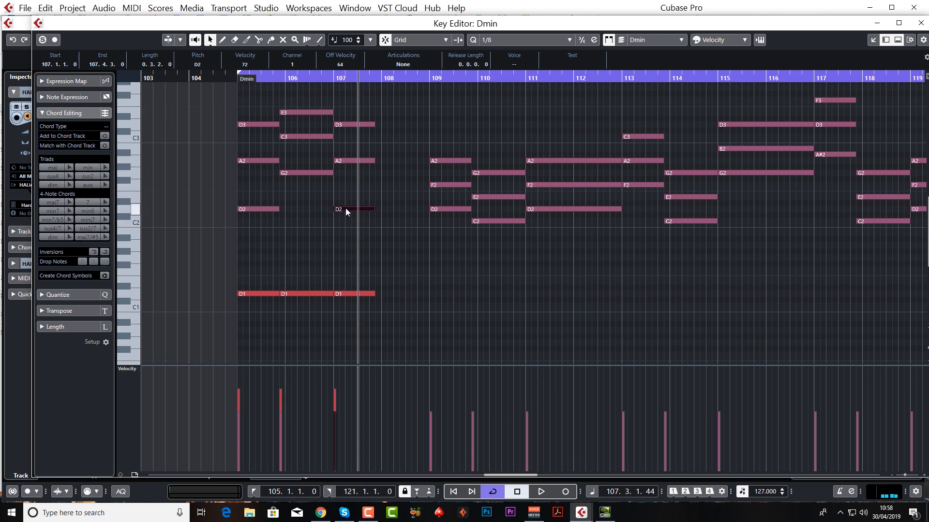
left_click(256, 207)
left_click(297, 136)
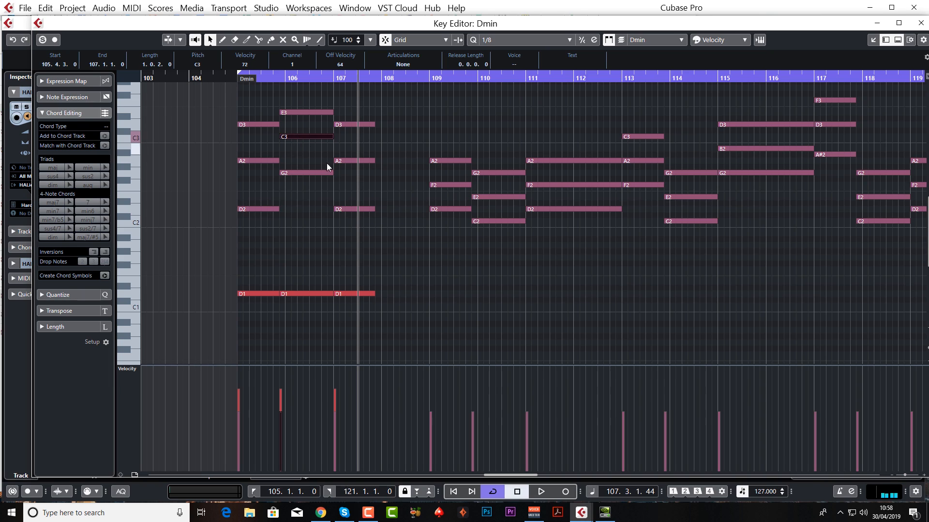
left_click(347, 209)
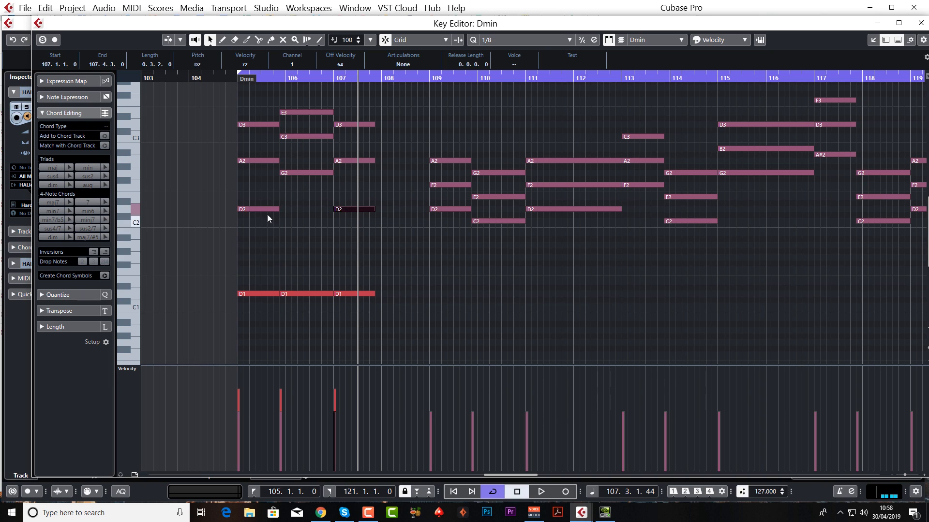
left_click(310, 137)
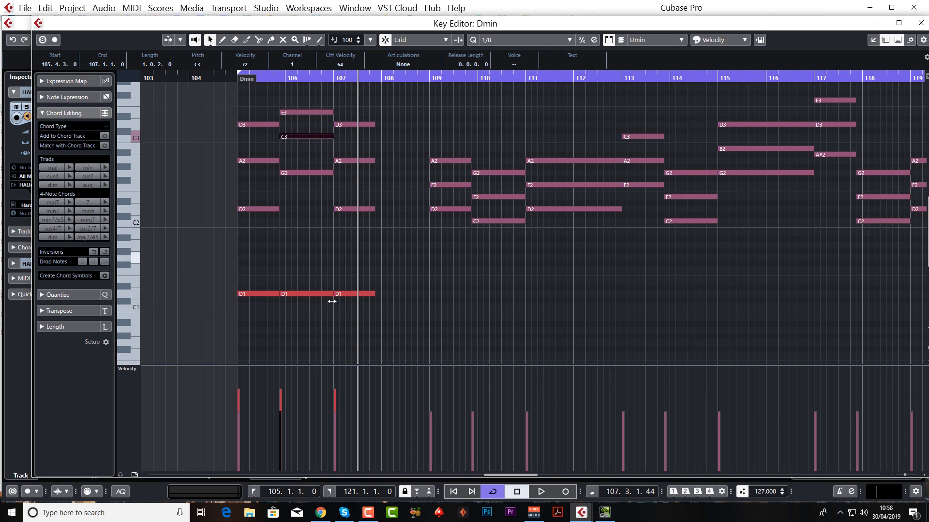
- Close the Key Editor and try different voicings on the C chord pad
left_click(921, 24)
mouse_move(318, 365)
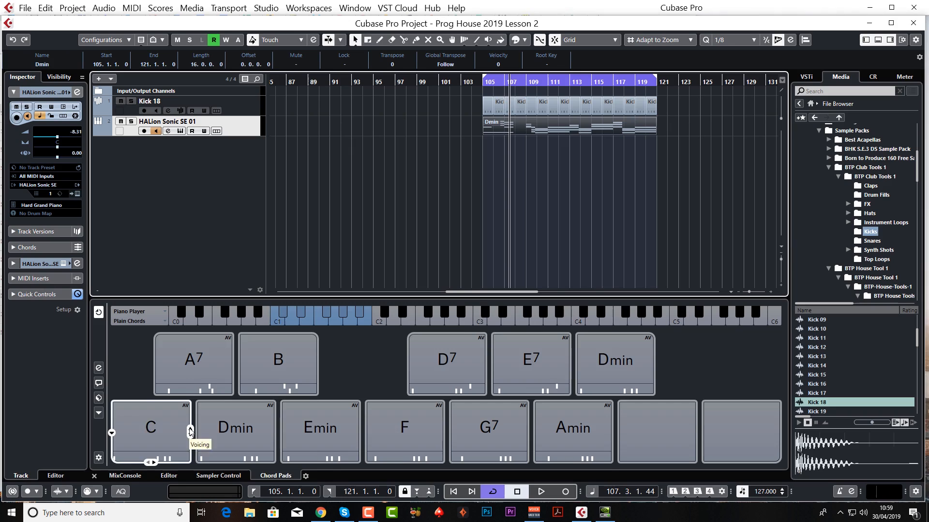
left_click(190, 432)
left_click_drag(190, 432, 569, 128)
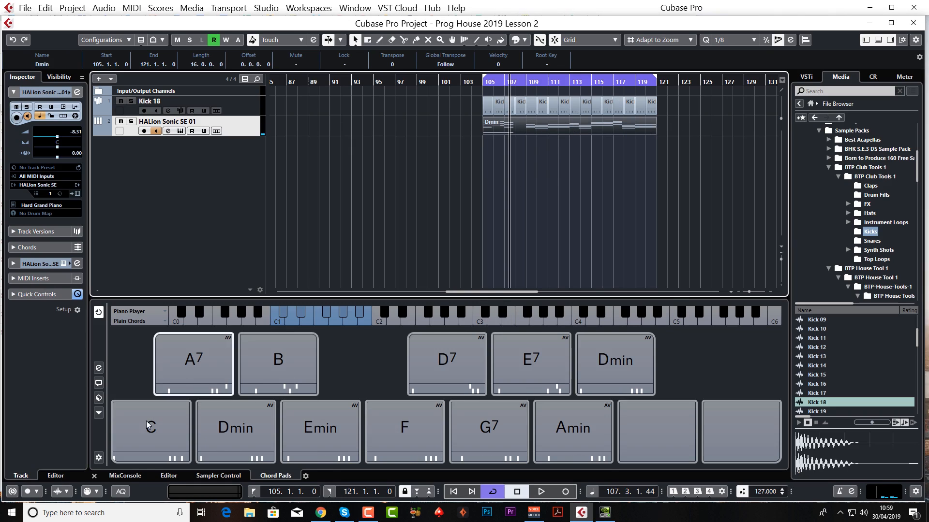
left_click(191, 437)
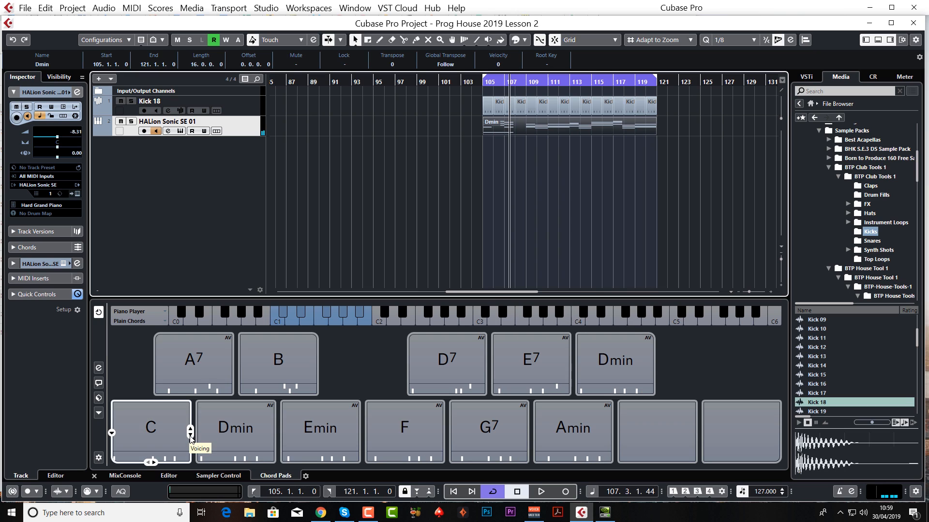
left_click(191, 436)
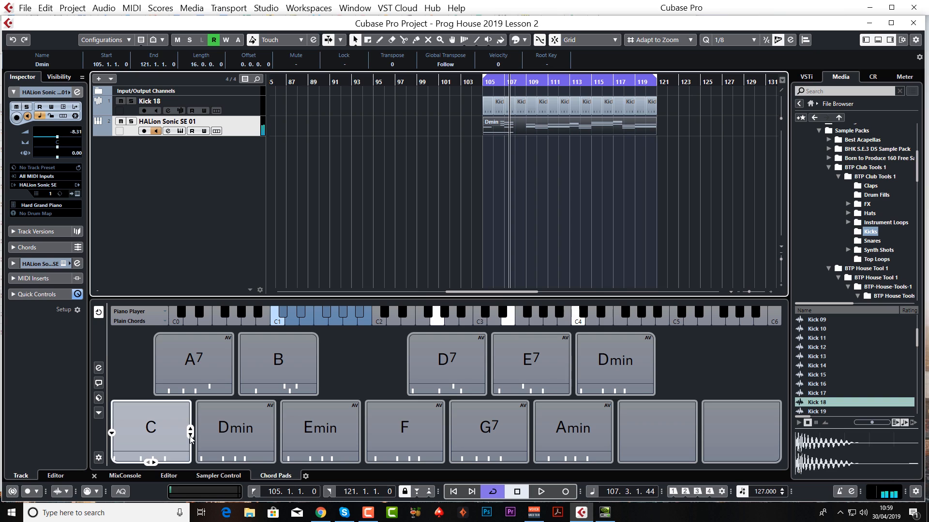
- Compare voicings on the C chord pad, then assign D as its bass note and audition the C/D chord
left_click(191, 433)
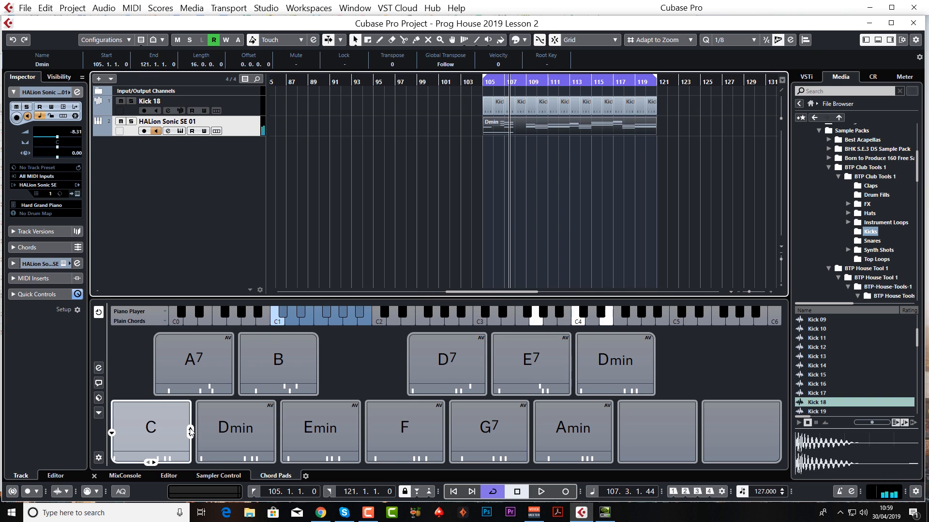
left_click(191, 437)
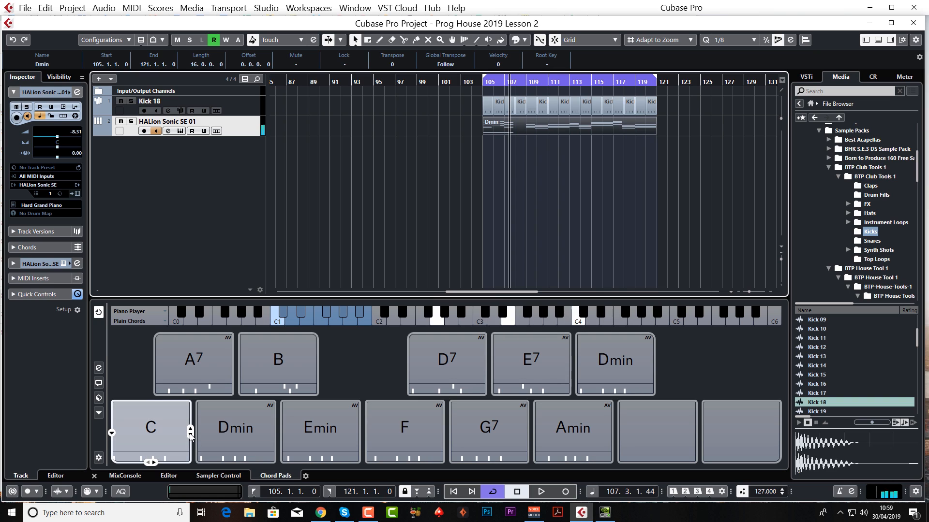
left_click(112, 433)
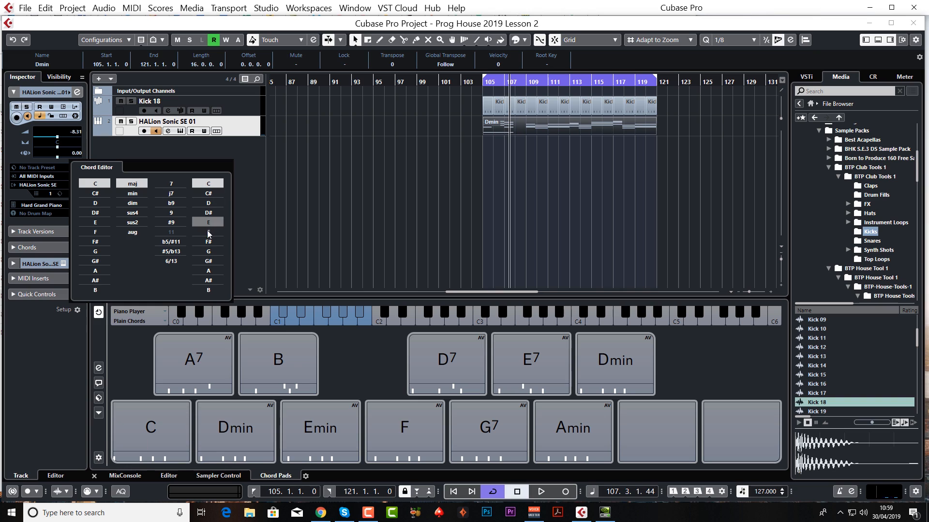
left_click(215, 204)
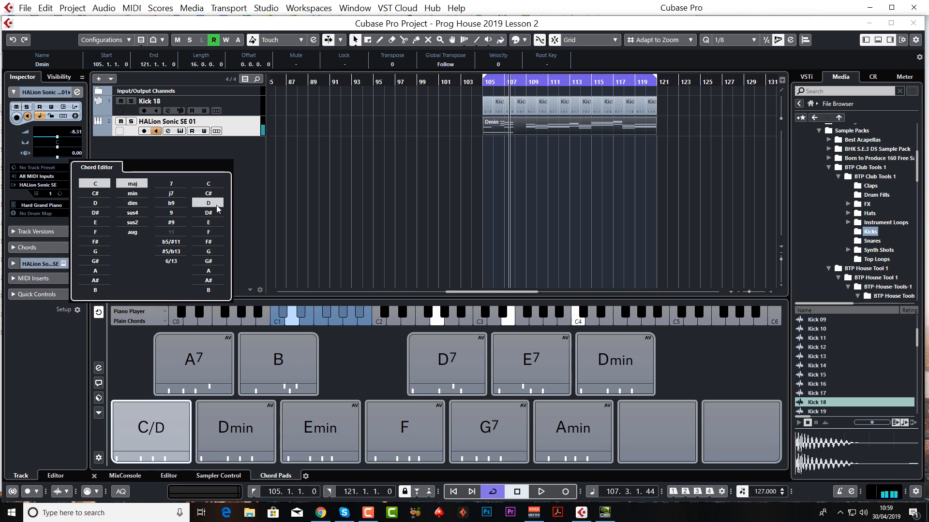
left_click(170, 432)
left_click(169, 432)
- Try the minor type and the 7, b9 and b5/#11 tensions on the C/D pad, then return it to plain C/D
left_click(112, 434)
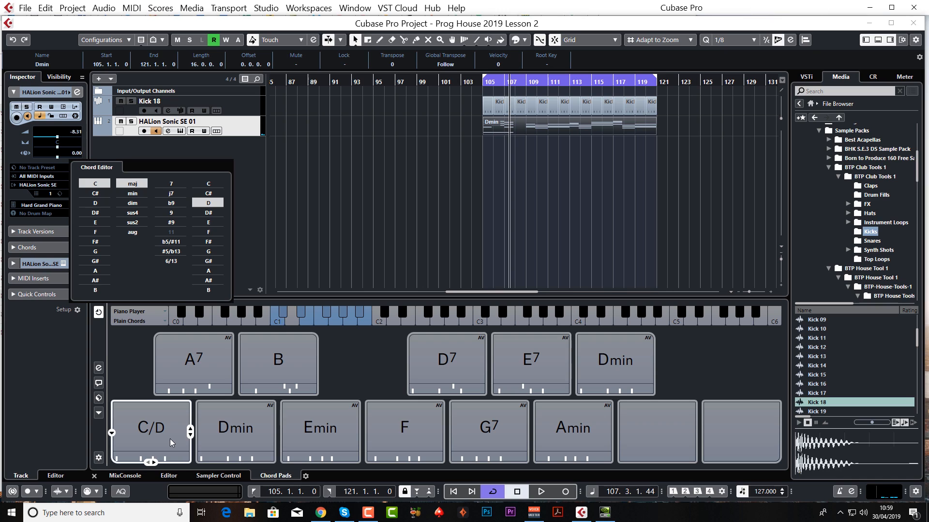
left_click(135, 193)
left_click(132, 184)
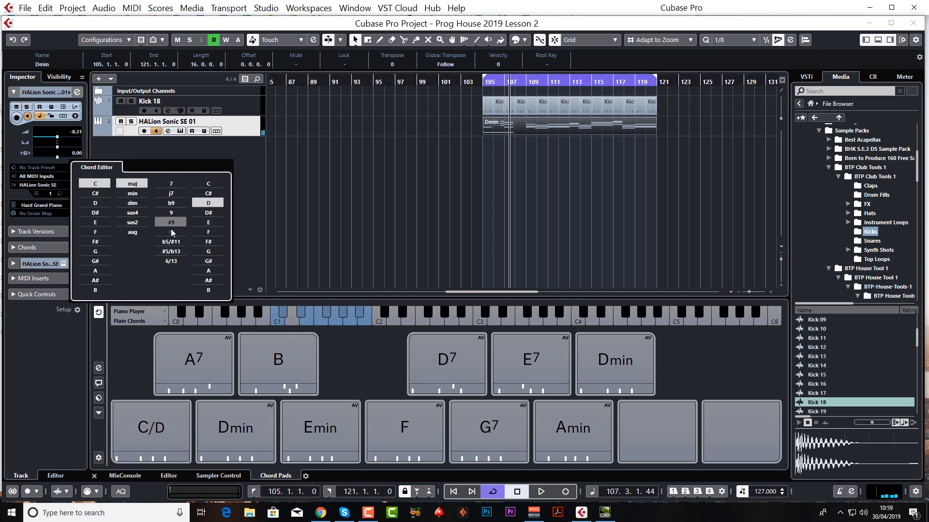
left_click(173, 185)
left_click(173, 204)
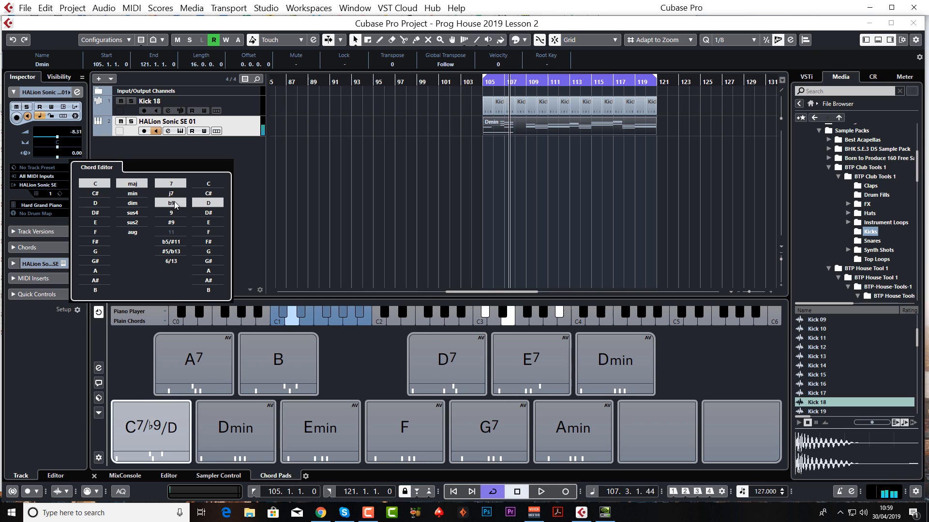
left_click(175, 241)
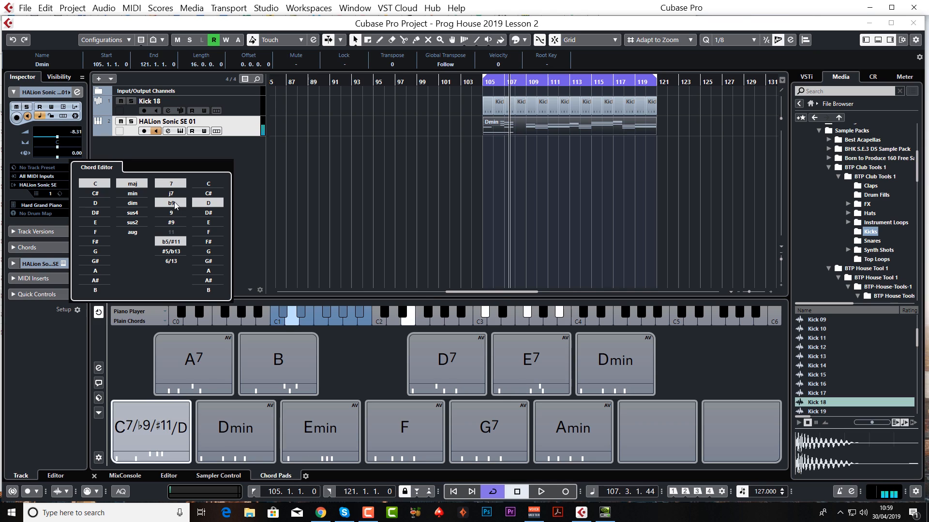
left_click(172, 241)
left_click(172, 203)
left_click(176, 185)
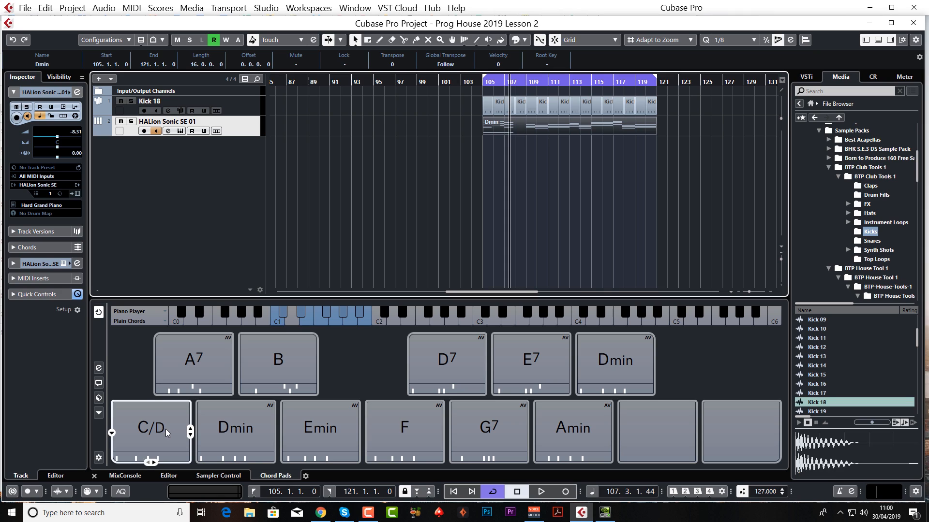
left_click(153, 431)
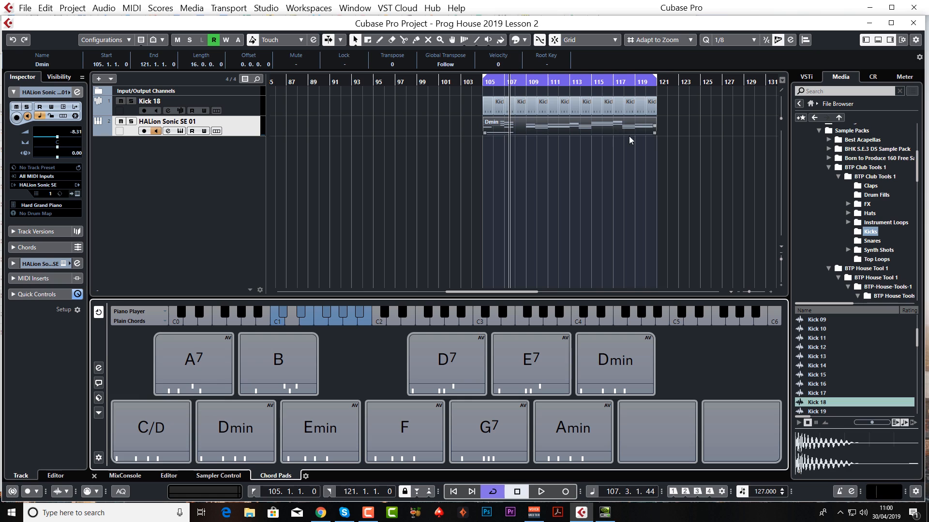
- Reopen the Dmin part for note editing, extend the chord and bass note at bar 107 to bar 109, and play it back
double_click(567, 128)
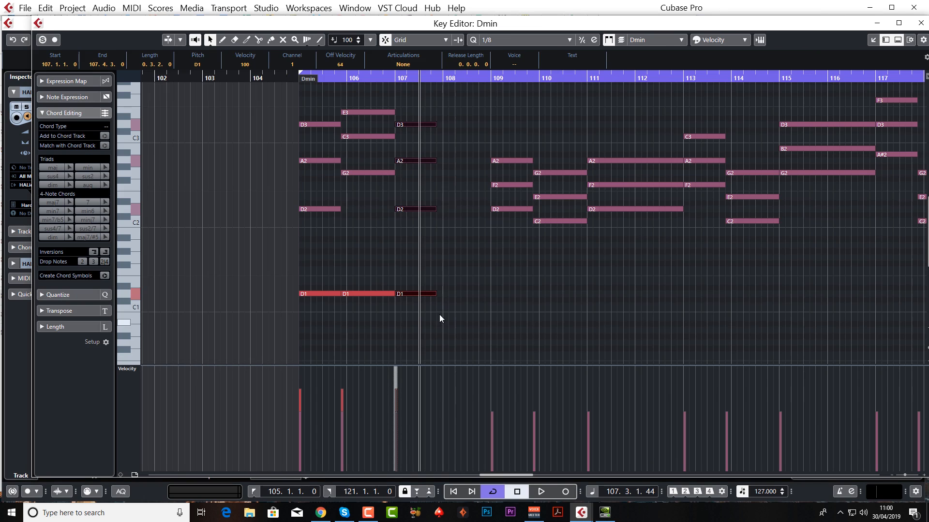
left_click_drag(431, 294, 489, 294)
left_click(293, 77)
key("space")
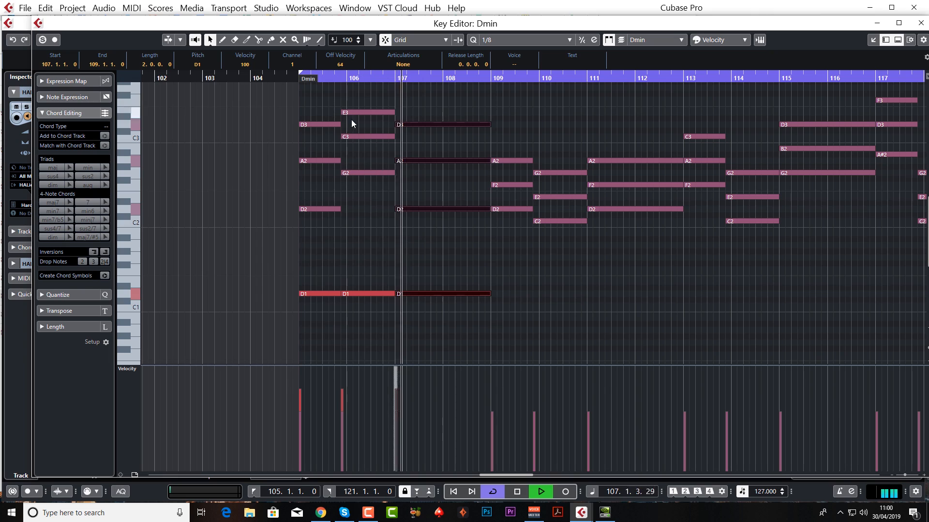
key("space")
- Try C1 as the bass note under the second chord during playback, then undo the change
left_click(368, 294)
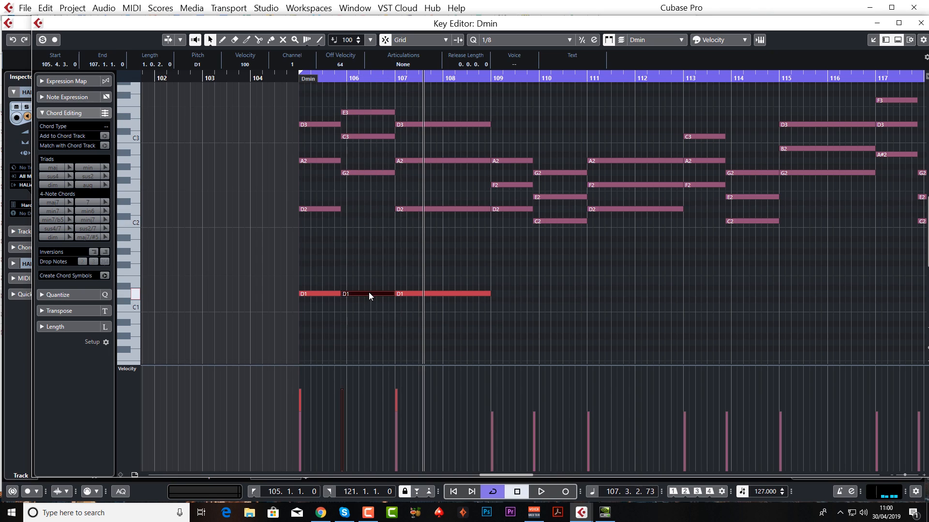
left_click_drag(368, 294, 369, 305)
key("space")
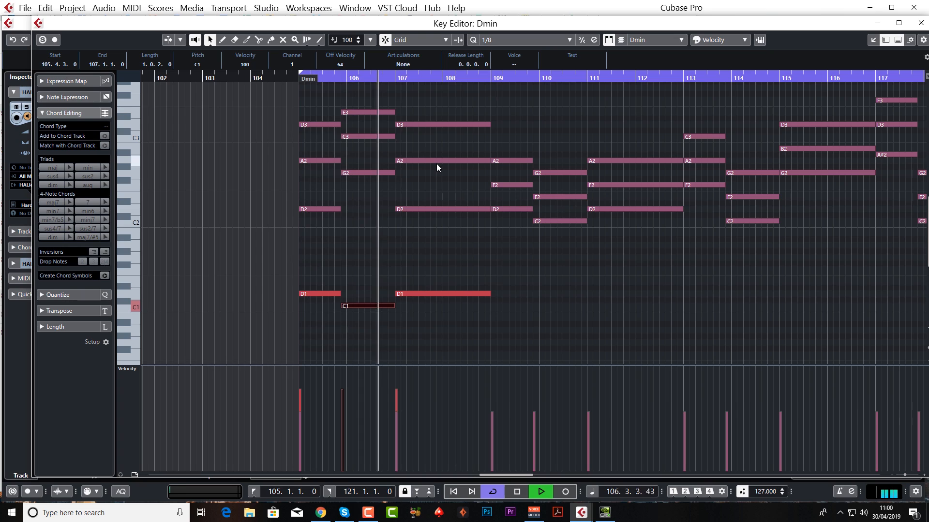
key("space")
key("ctrl+z")
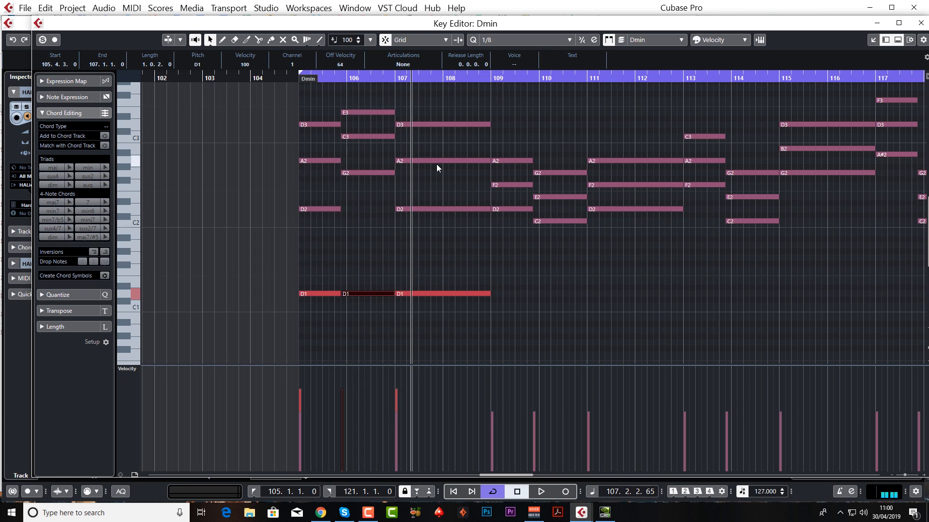
- Play the first three chords from bar 105 with the D1 bass notes held throughout
left_click(294, 77)
key("space")
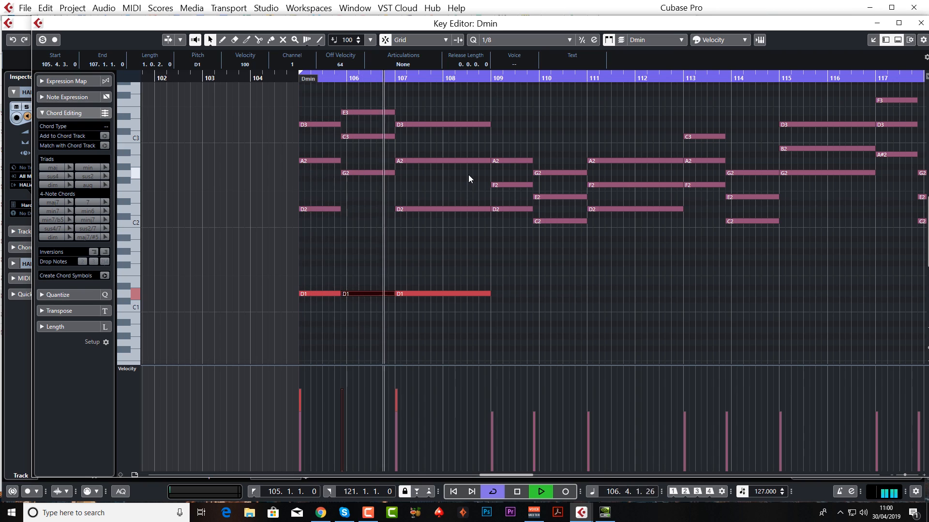
key("space")
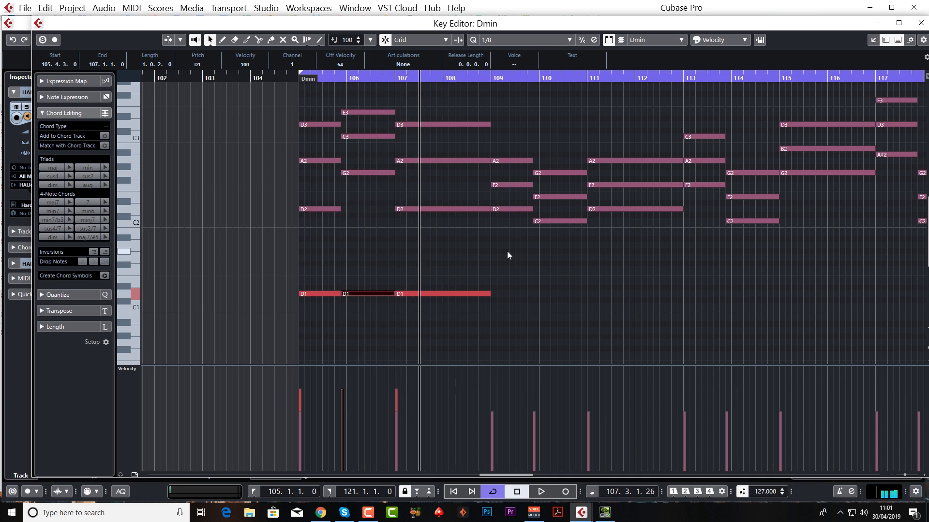
- Replace the chords between bars 109 and 113 with a copy of the first three chords and their D1 bass notes
scroll(373, 118, "right", 3)
left_click_drag(373, 118, 508, 280)
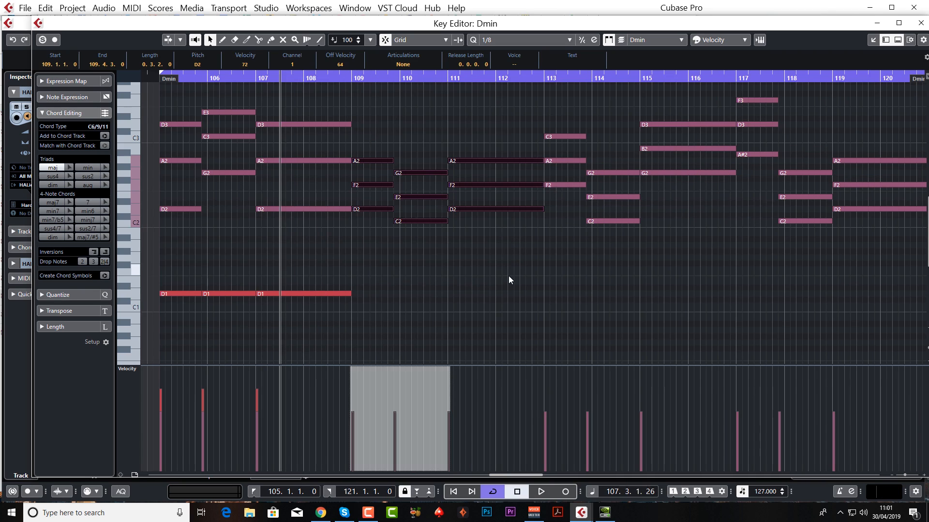
key("Delete")
left_click_drag(410, 307, 177, 105)
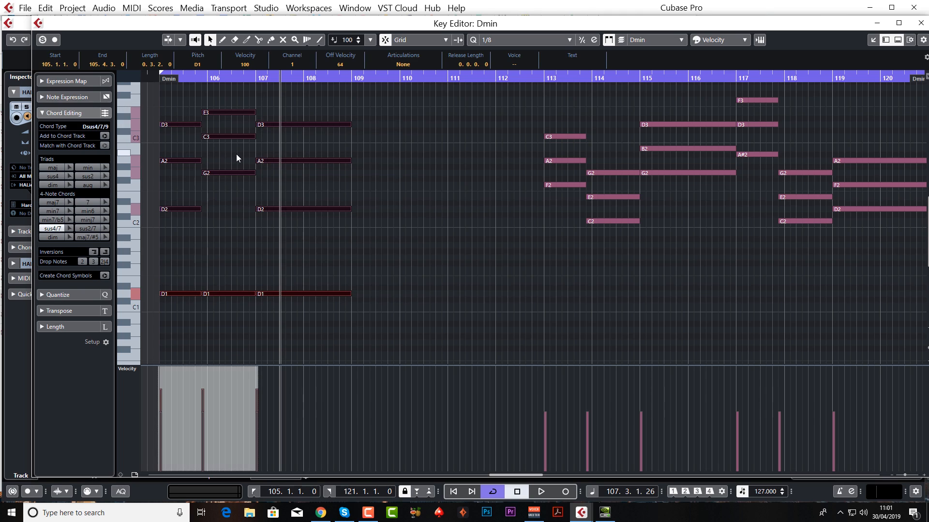
key("alt+d")
key("space")
left_click(438, 79)
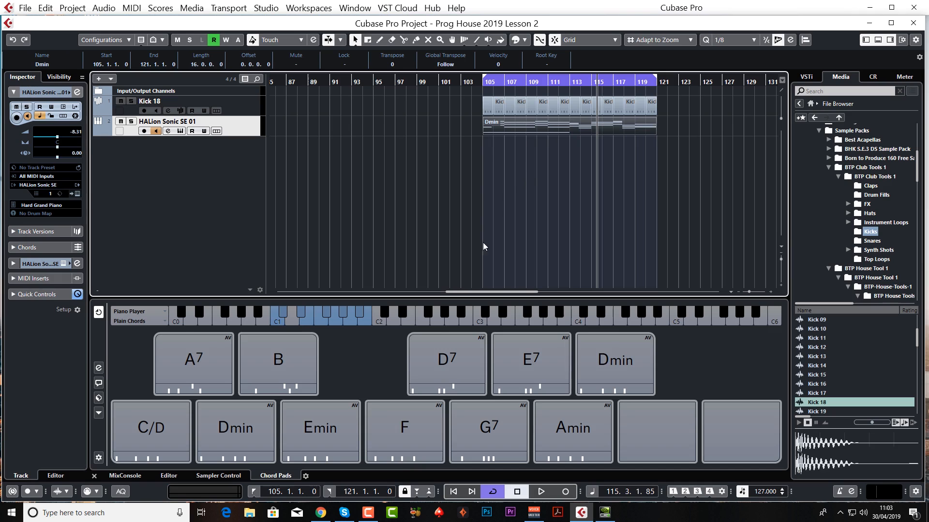
- Reopen the Dmin part in the Key Editor and play from bar 111 through the chord at bar 113
mouse_move(418, 455)
key("ctrl+e")
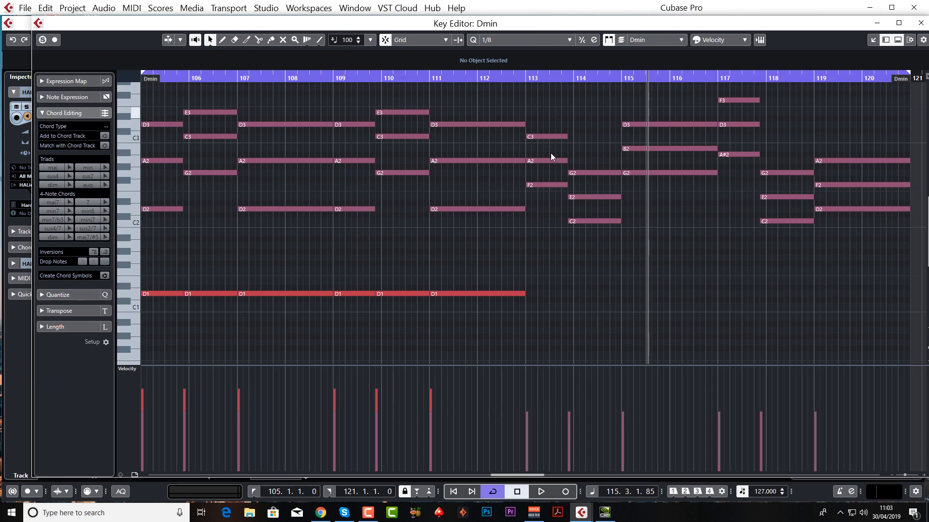
left_click(432, 78)
key("space")
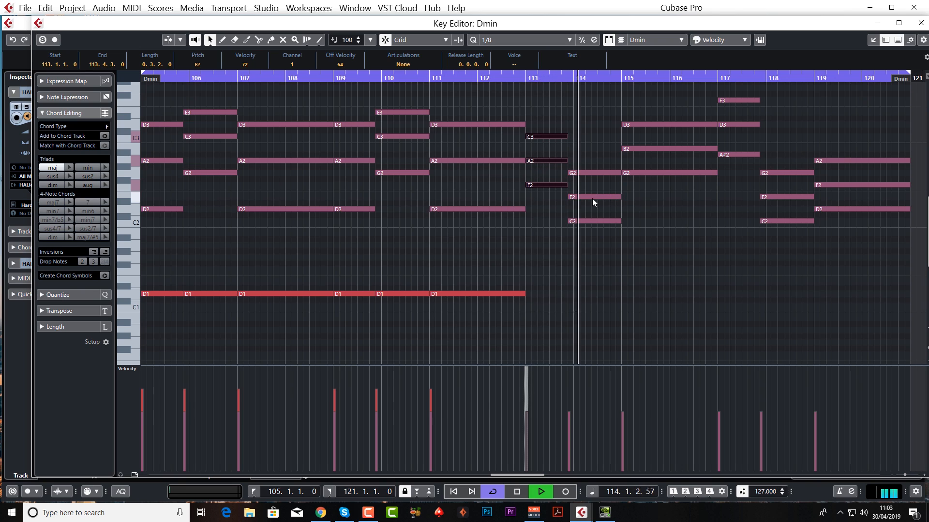
key("space")
- Try the minor triad on the selected chord at bar 113, then switch it back to major
left_click_drag(506, 477, 515, 477)
scroll(446, 257, "up", 2)
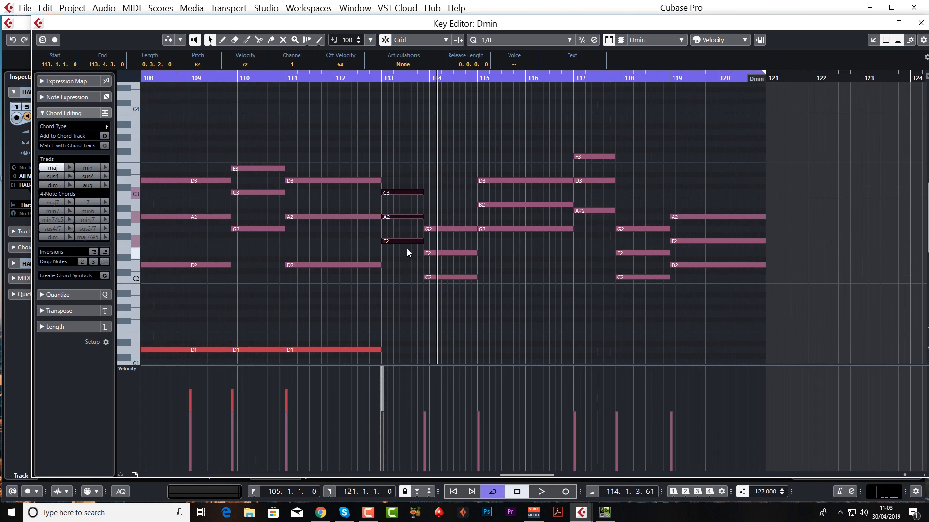
left_click_drag(403, 161, 414, 286)
left_click_drag(402, 148, 405, 278)
left_click(88, 168)
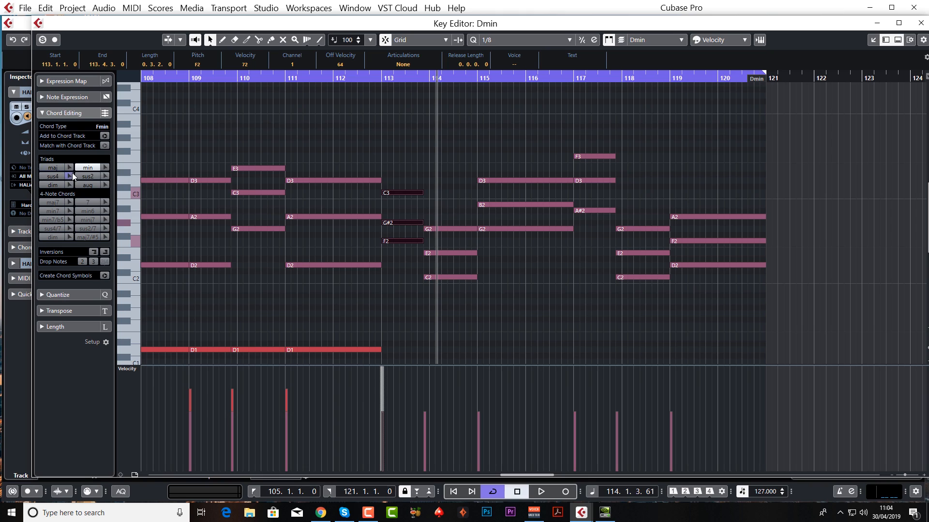
left_click(53, 167)
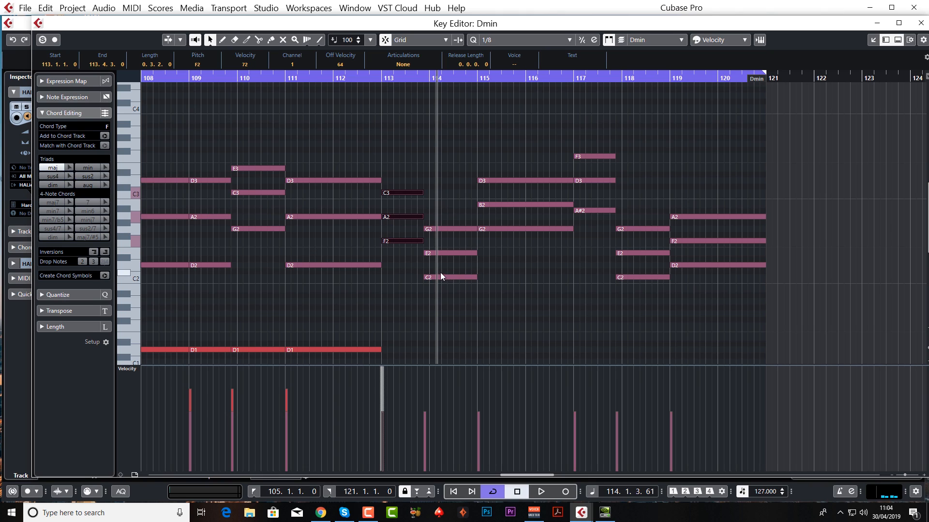
- Try two lower inversions of the F chord at bar 113, then return it to its original position
left_click(94, 251)
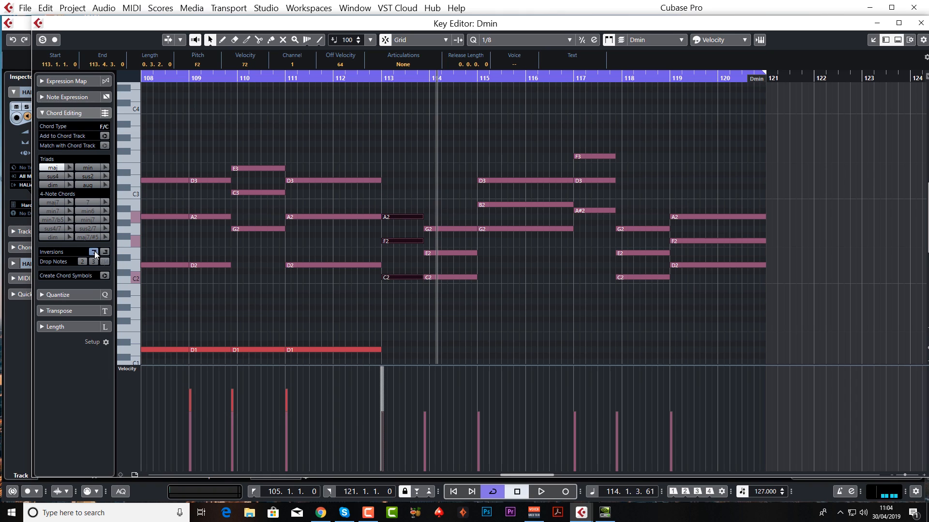
left_click(92, 252)
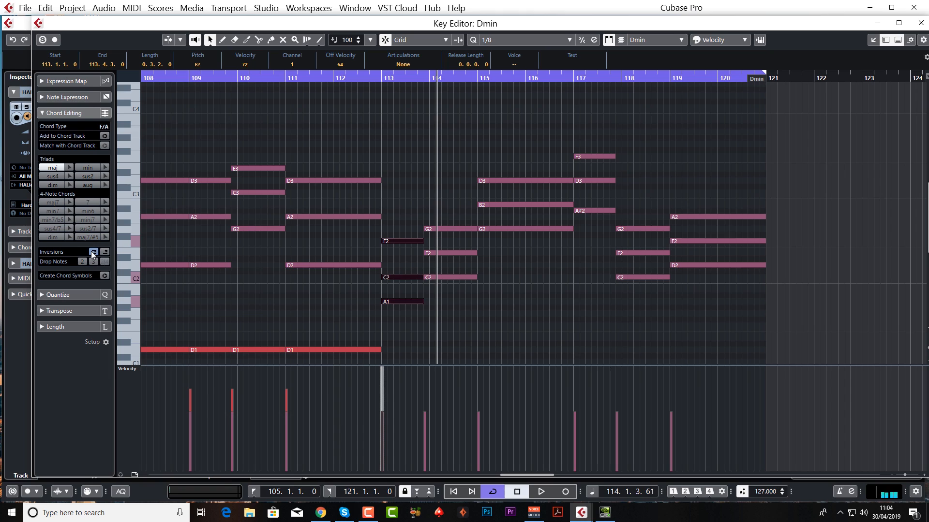
left_click(103, 251)
left_click(103, 251)
- Raise the middle note of the F chord at bar 113 to A#2 and play the passage leading into it
left_click(401, 218)
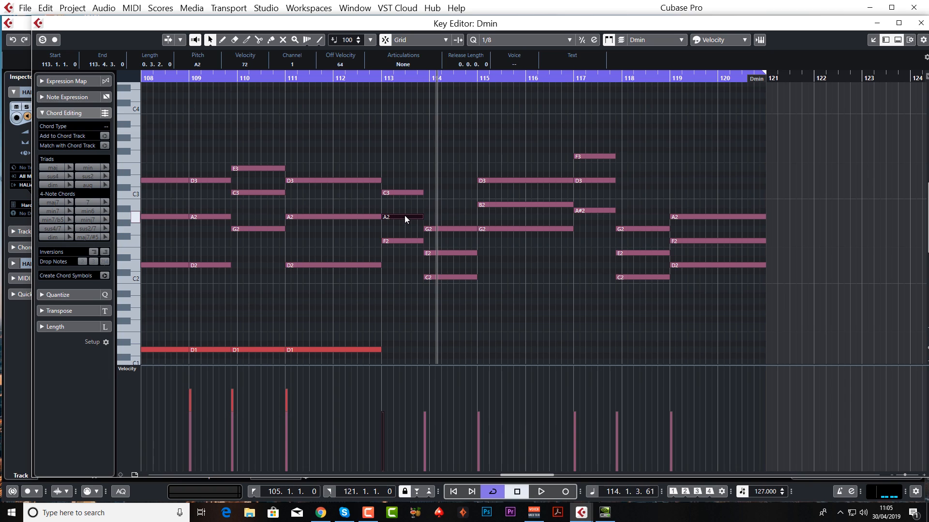
left_click_drag(405, 219, 405, 210)
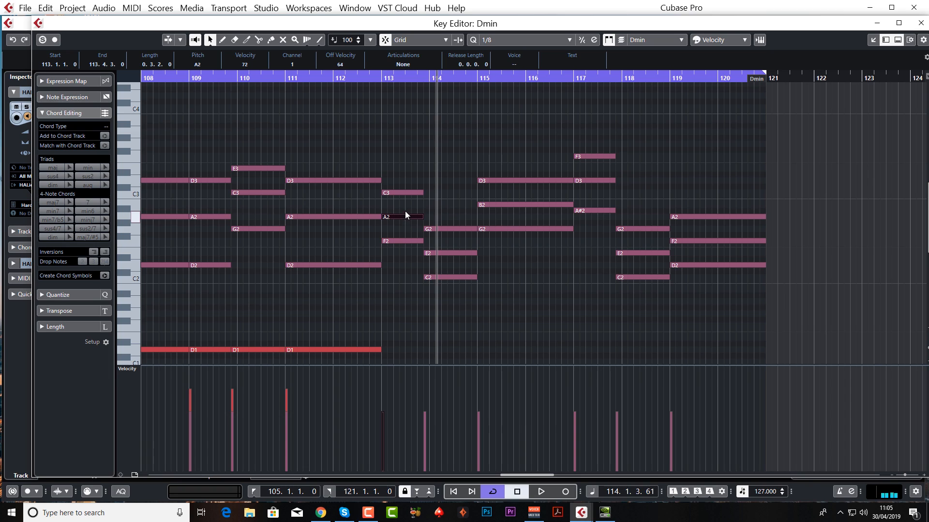
left_click(400, 170)
left_click_drag(402, 178, 405, 256)
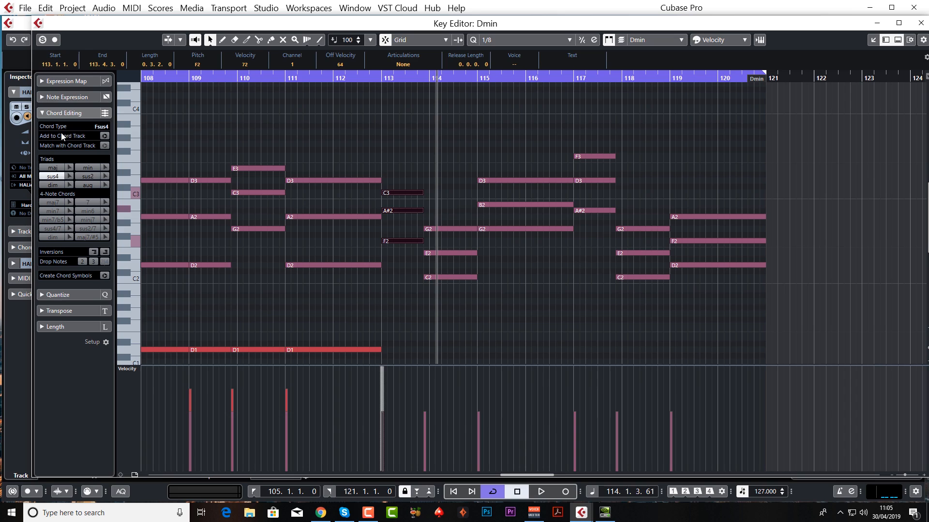
left_click(280, 78)
key("space")
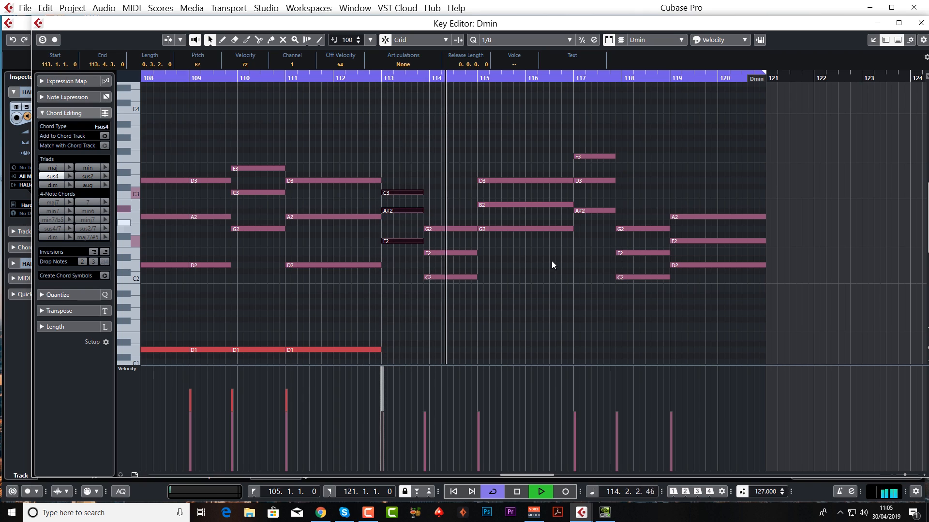
key("space")
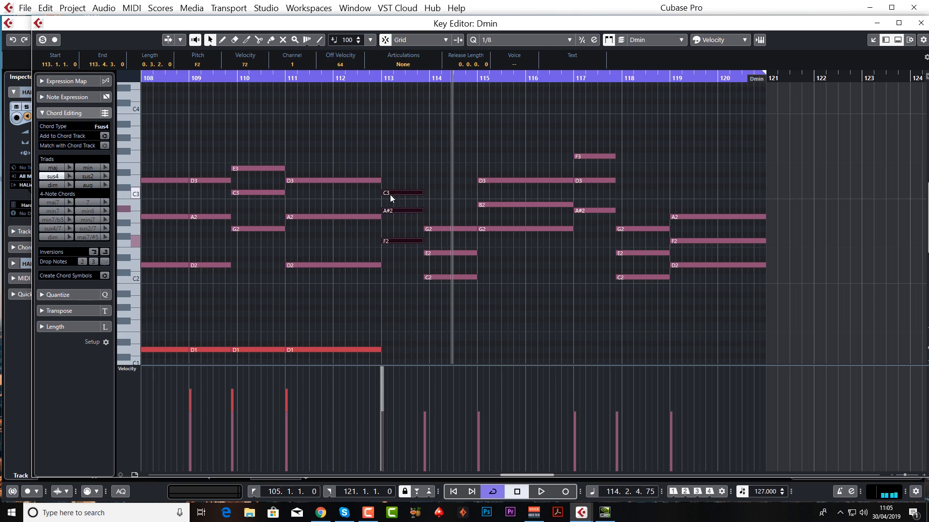
- Compare A2 with A#2 as the middle note of the bar 113 chord during playback, returning it to A#2
left_click(401, 210)
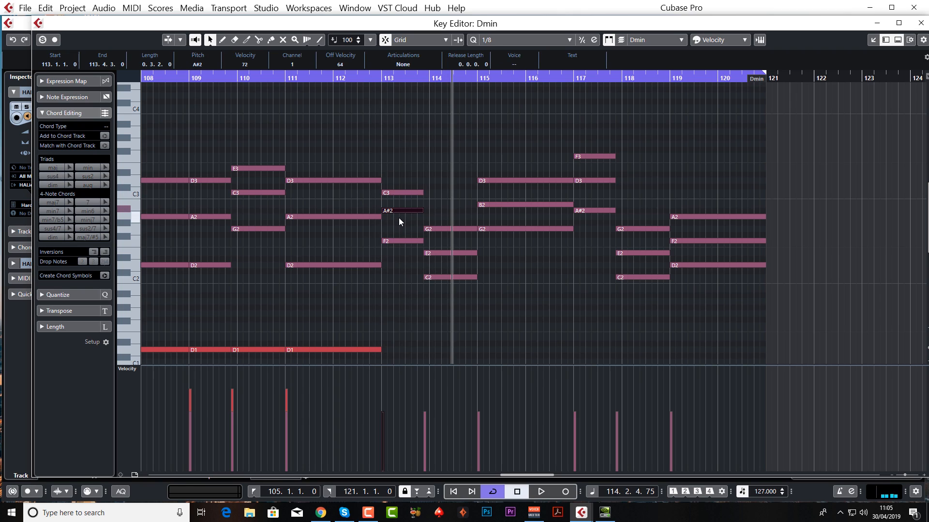
left_click(308, 75)
key("space")
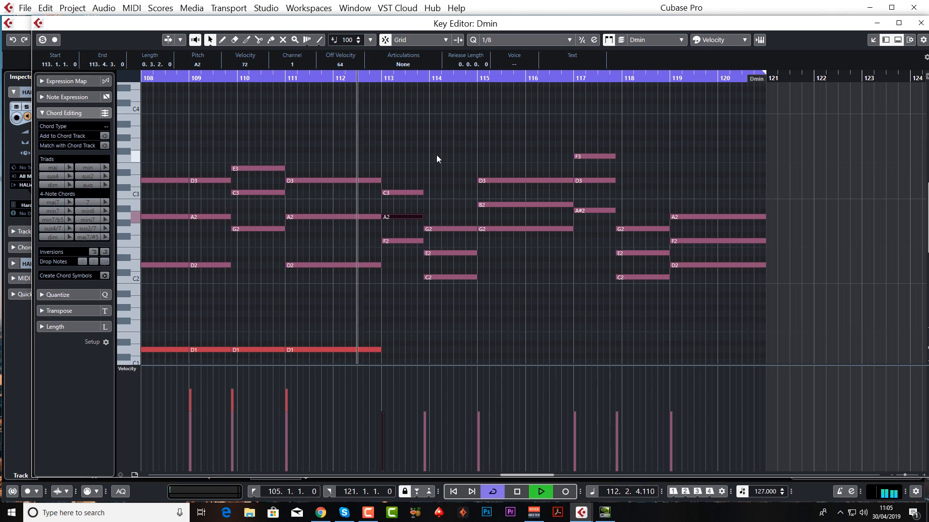
key("Up")
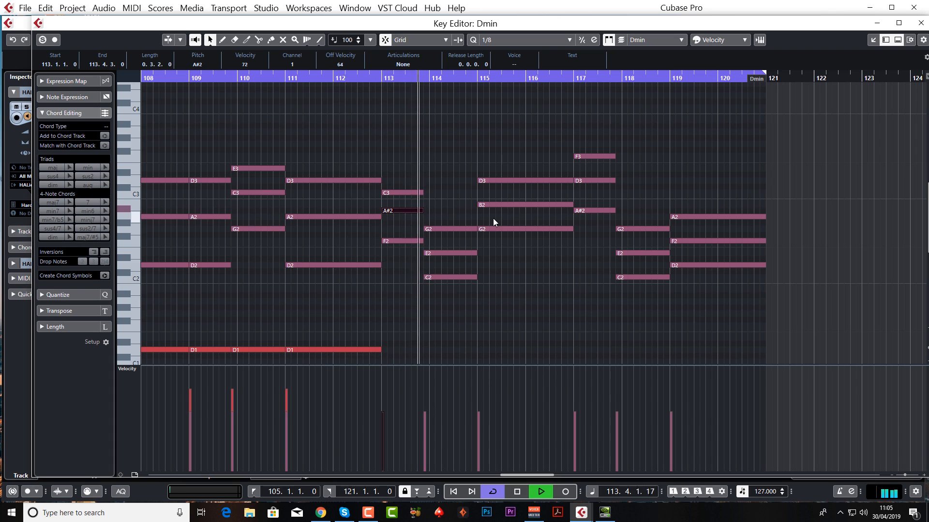
- Raise the bass note under the bar 113 chord to A#1 and play the passage
key("space")
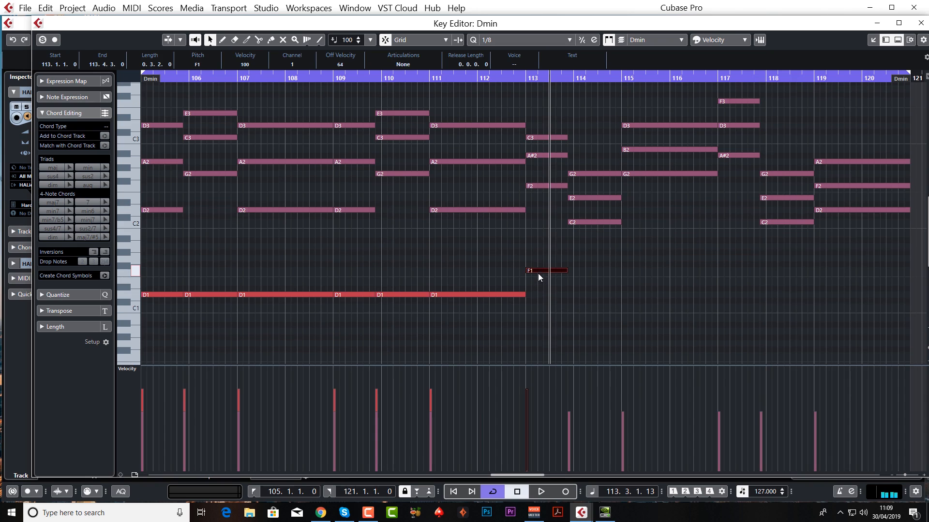
left_click_drag(538, 269, 539, 242)
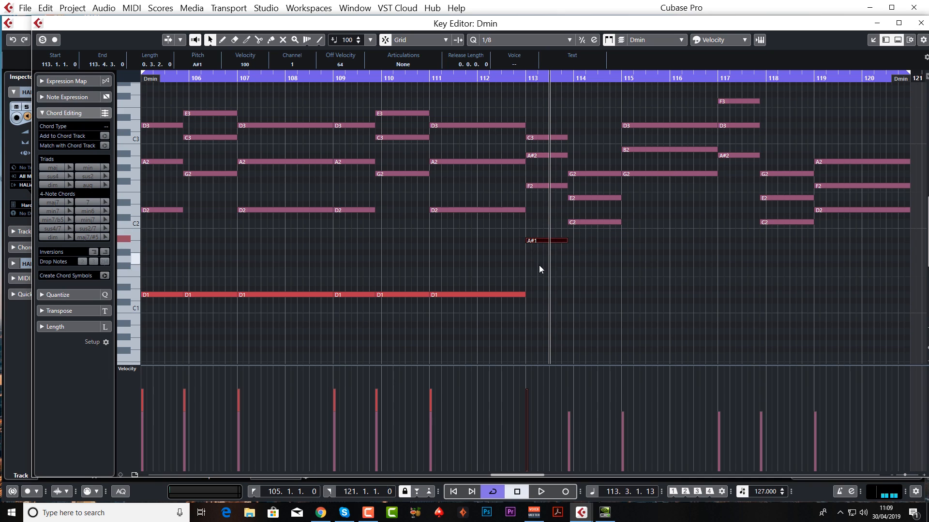
double_click(461, 75)
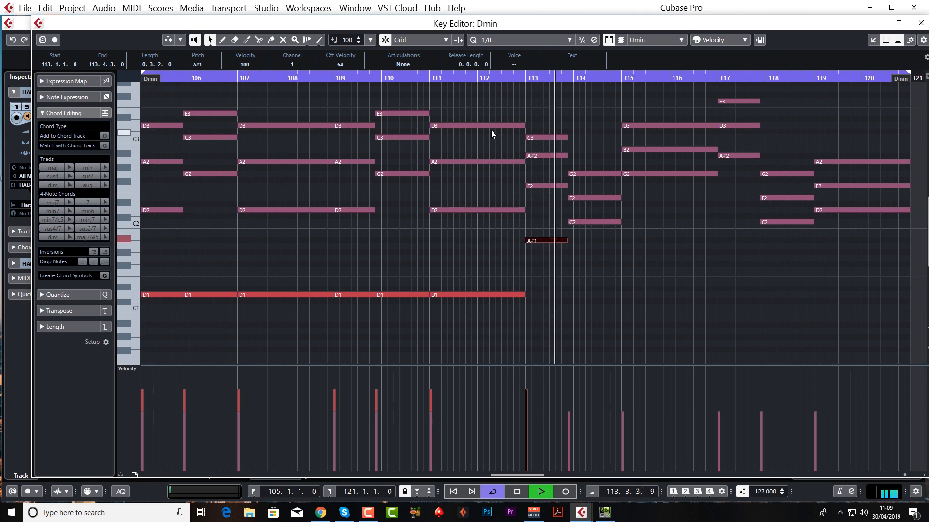
- Check the chord type at bar 113 with and without the A#1 bass note, and play the passage
left_click_drag(491, 130, 543, 266)
key("space")
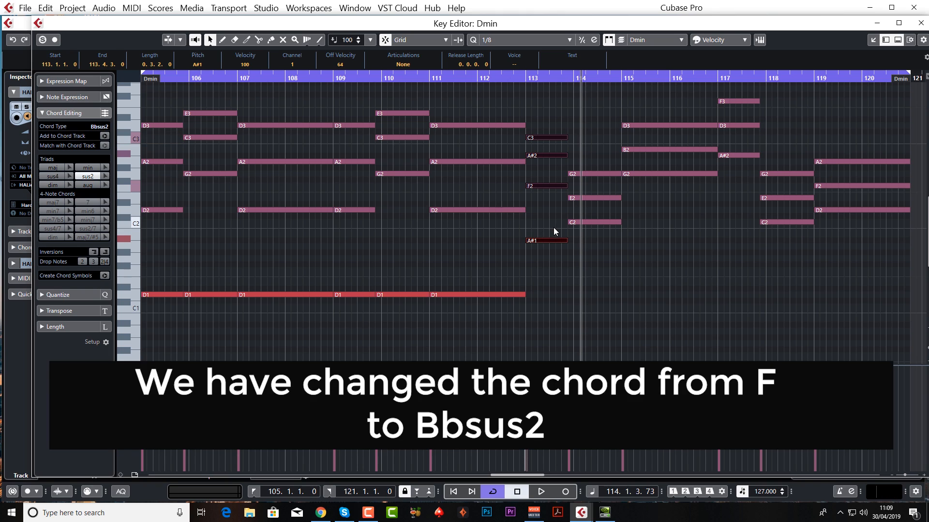
left_click(545, 240)
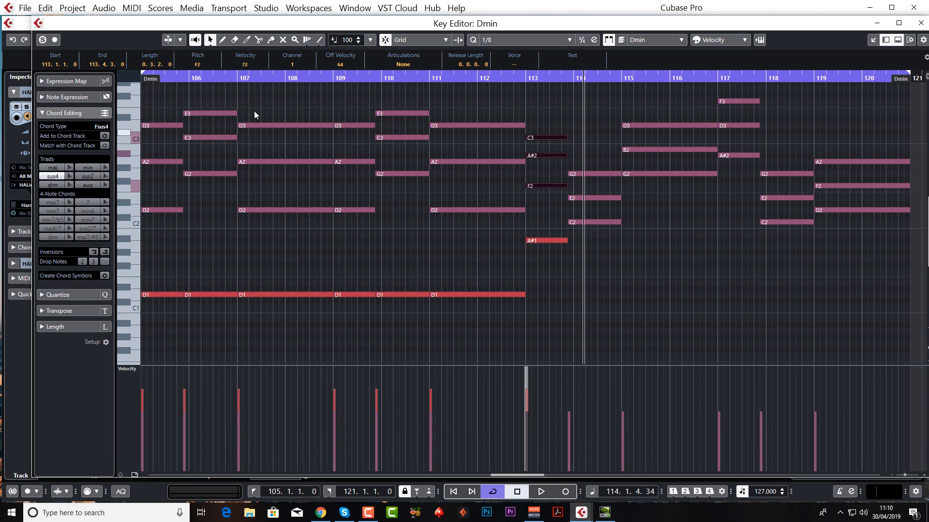
key("space")
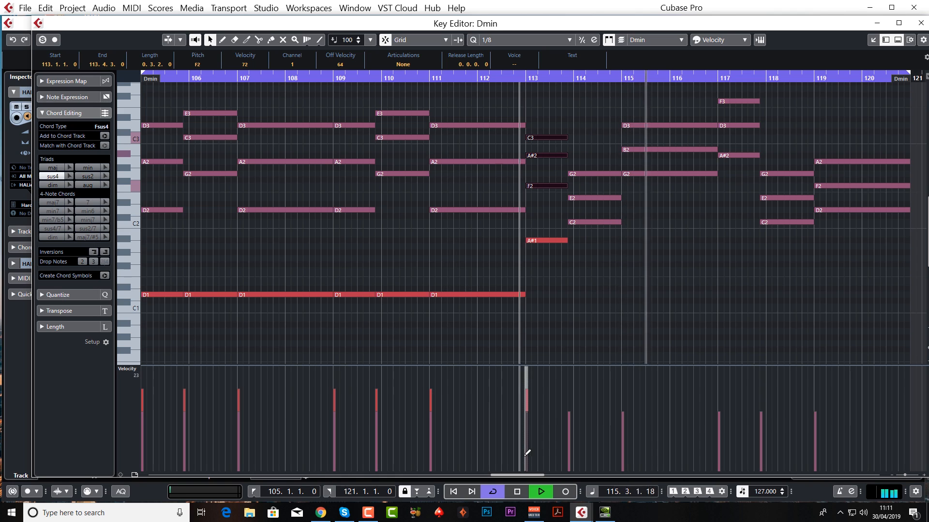
key("space")
- Delete the three-note C chord just before bar 114
left_click_drag(509, 476, 528, 475)
scroll(443, 196, "up", 3)
left_click_drag(299, 173, 327, 312)
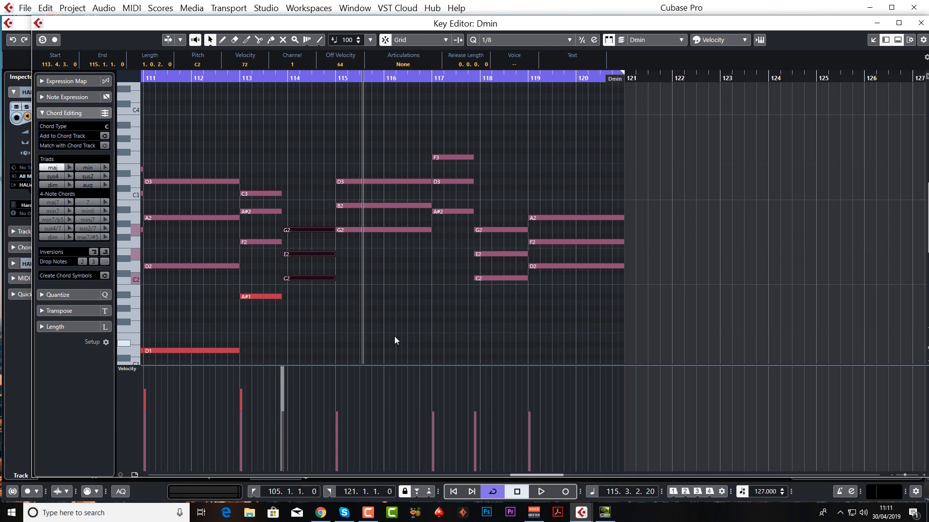
mouse_move(551, 478)
left_mouse_down()
mouse_move(519, 478)
mouse_move(534, 478)
left_mouse_up()
key("Delete")
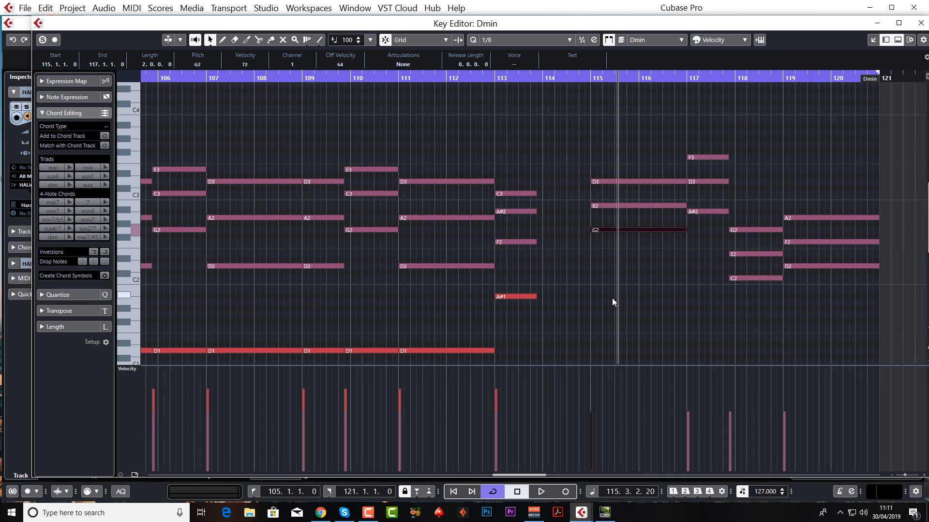
- Copy the earlier E3, C3, G2 and D1 chord into the gap before bar 114 and play it
key("g")
key("g")
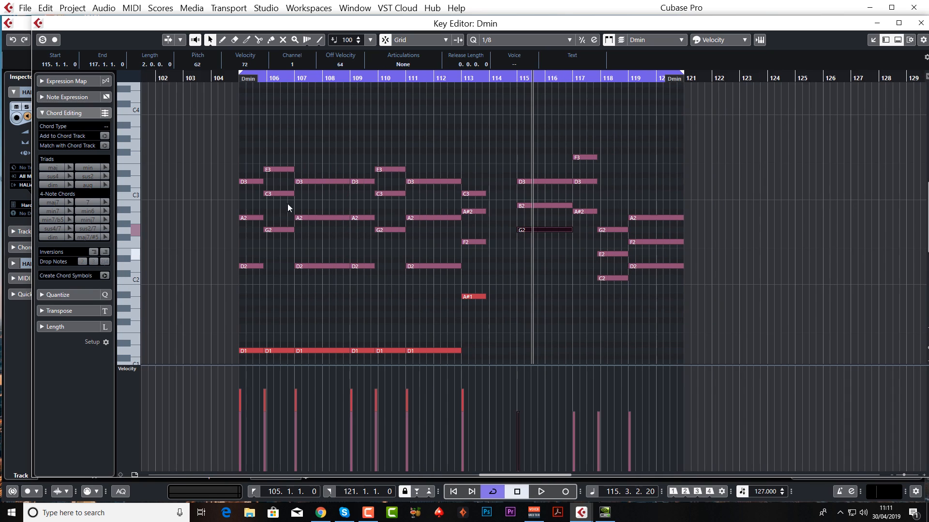
left_click_drag(283, 142, 498, 349)
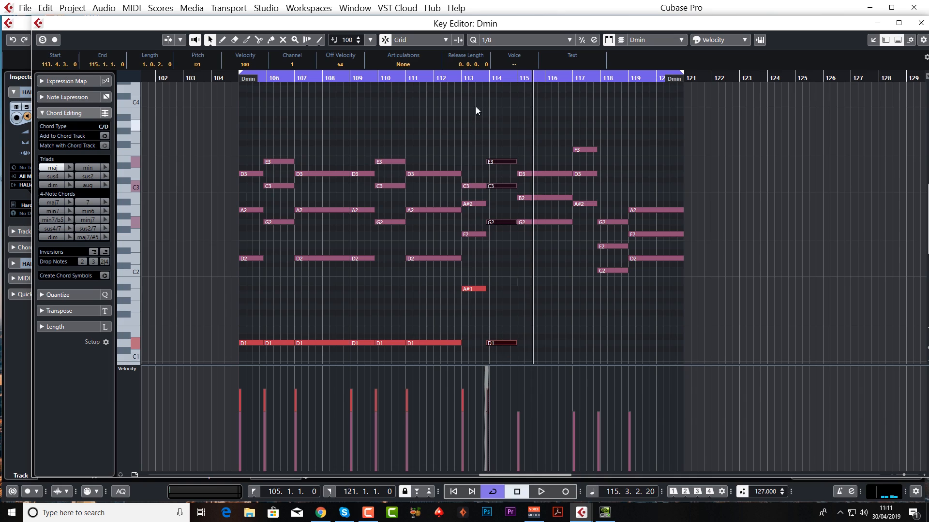
left_click(464, 131)
key("space")
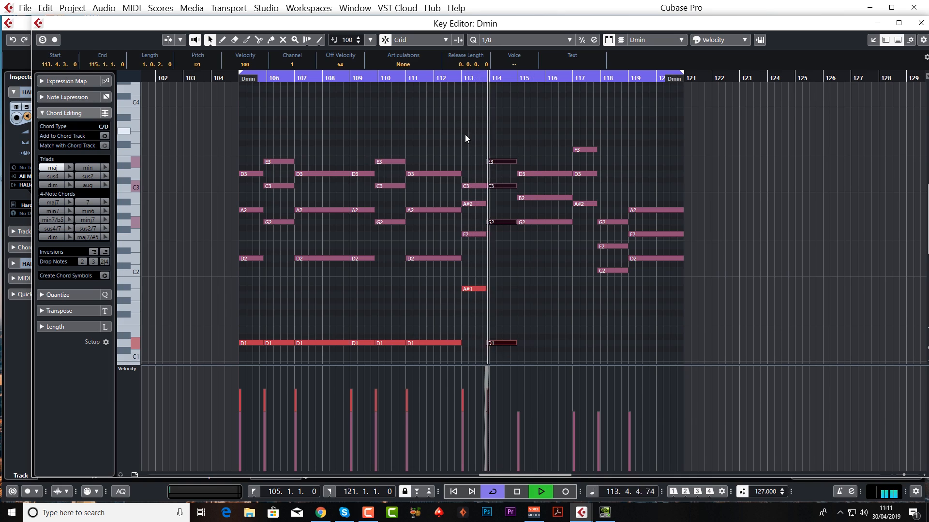
key("space")
- Revoice the copied chord before bar 114 by lowering its bass to C1, G2 to C2 and C3 to G2, and play it
left_click(501, 344)
key("Down")
key("Down")
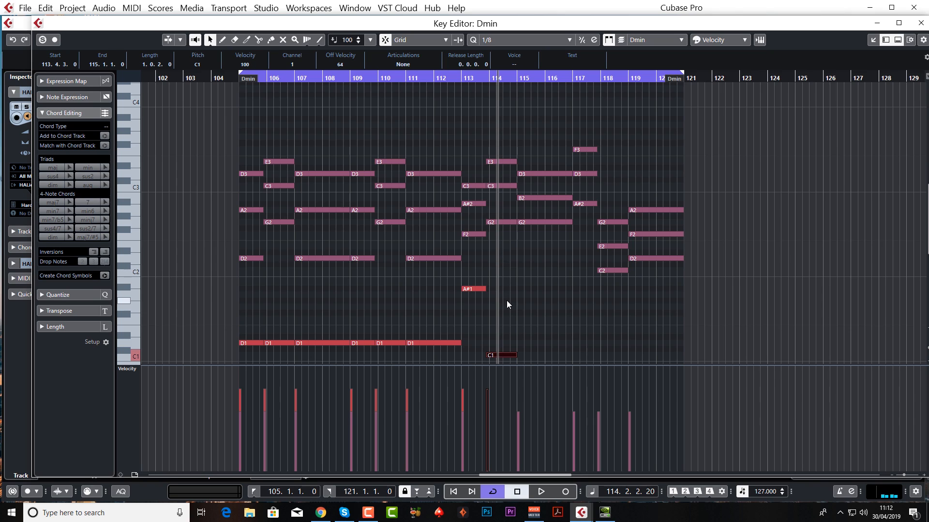
left_click_drag(493, 222, 493, 272)
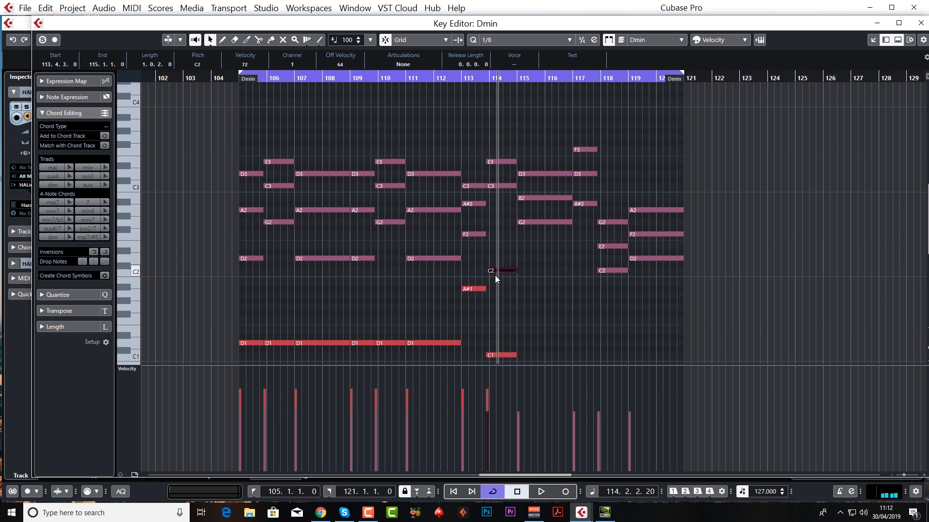
left_click(493, 188)
left_click_drag(494, 189, 493, 228)
key("space")
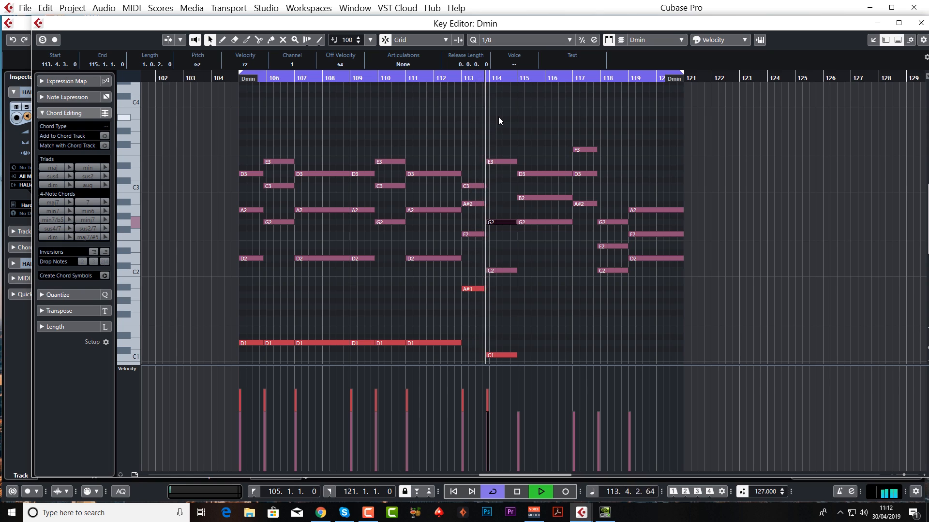
key("space")
- Draw a C3 note across the C chord before bar 114 and play the passage
left_click_drag(487, 185, 516, 184)
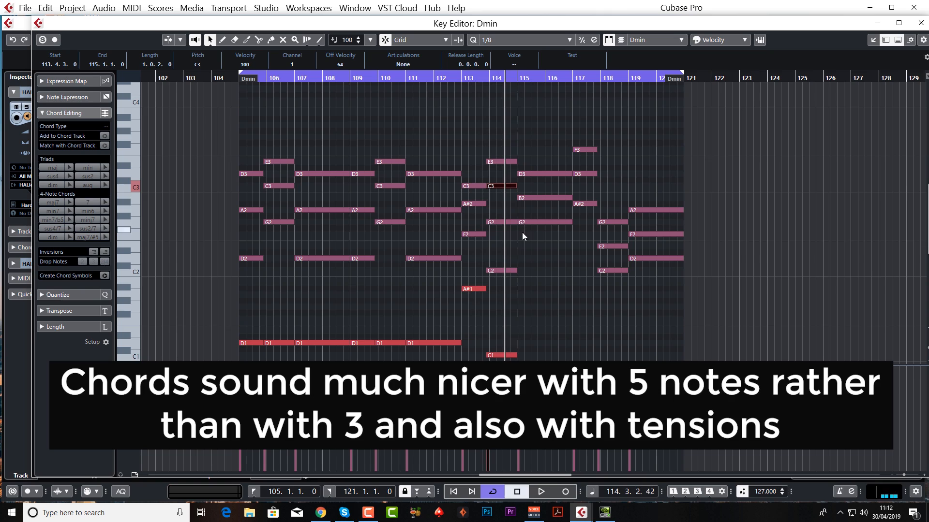
left_click(457, 78)
key("space")
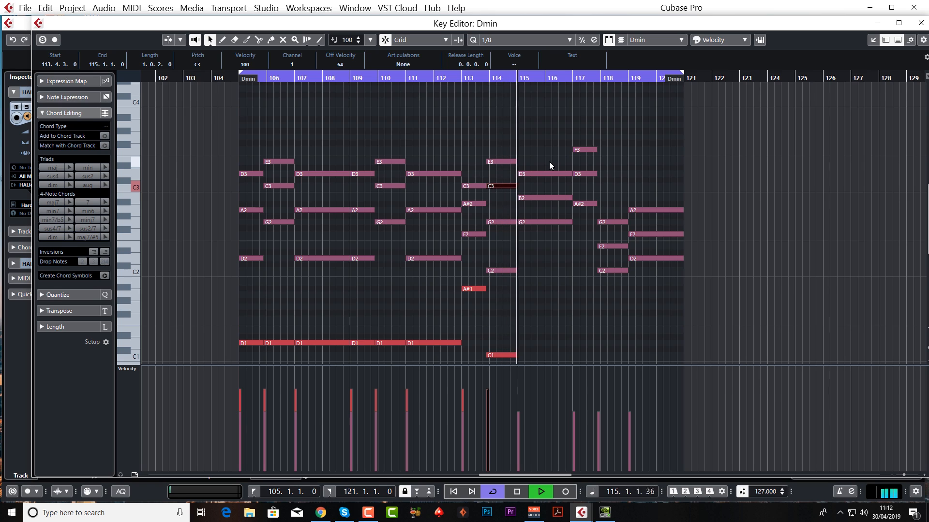
key("space")
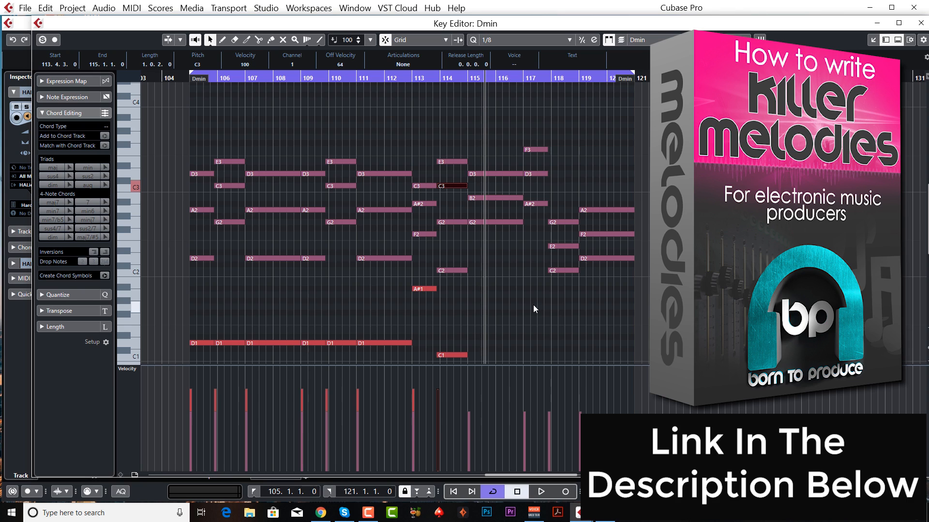
- Double the G2 of the bar 115 chord an octave lower at G1 and play the passage
left_click_drag(457, 79, 457, 83)
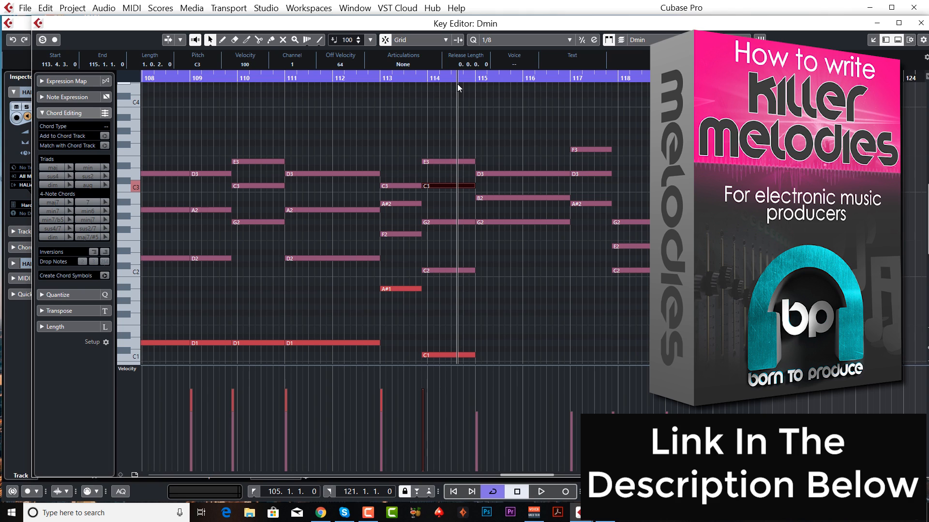
key("space")
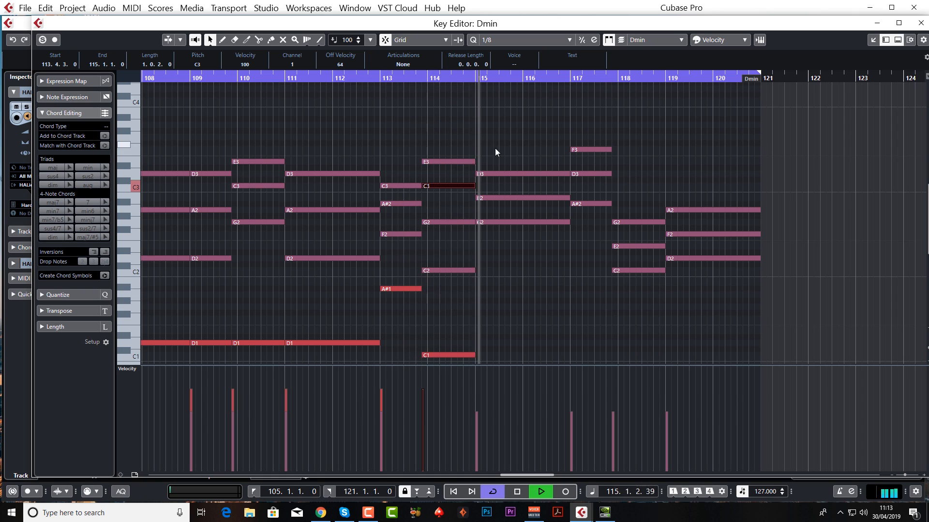
key("space")
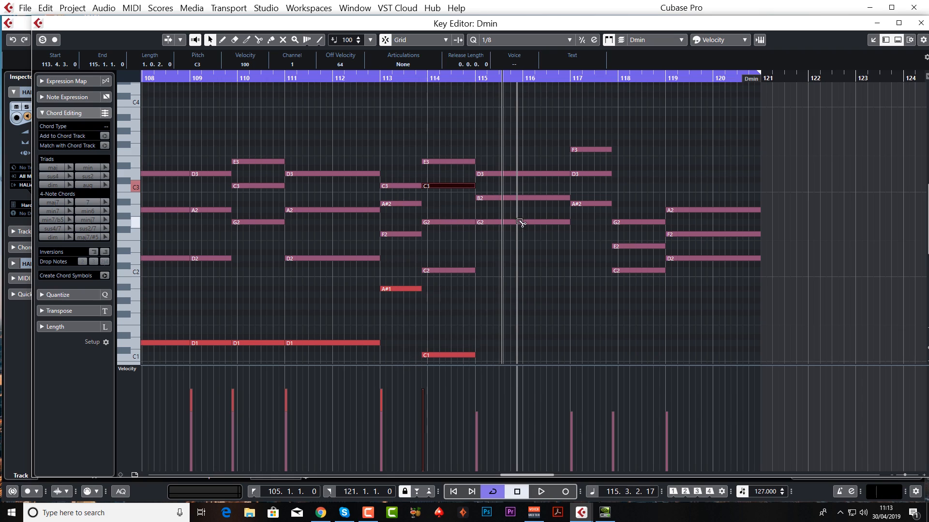
left_click_drag(521, 230, 523, 310)
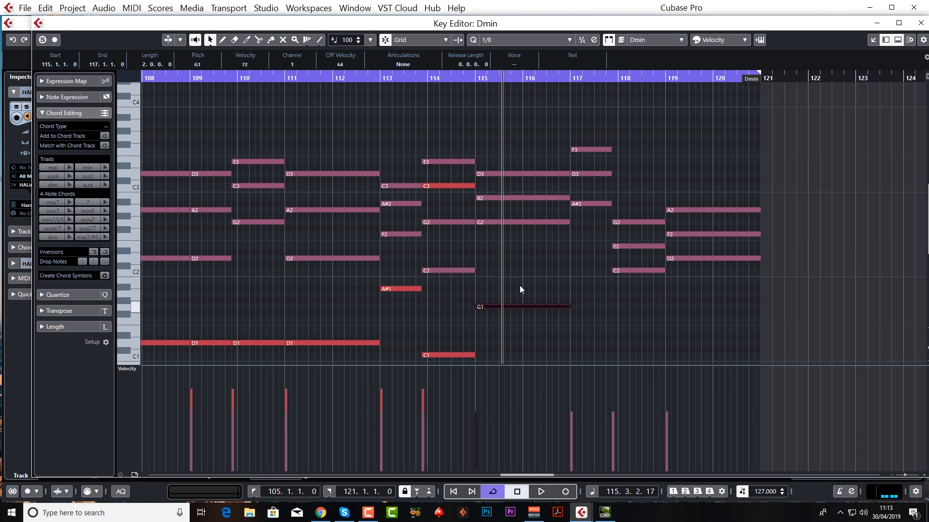
left_click(453, 81)
key("space")
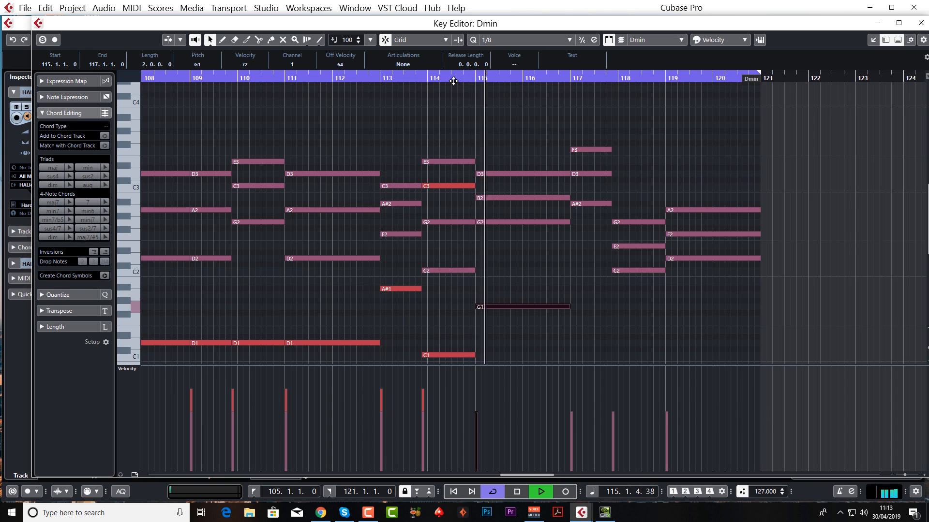
key("space")
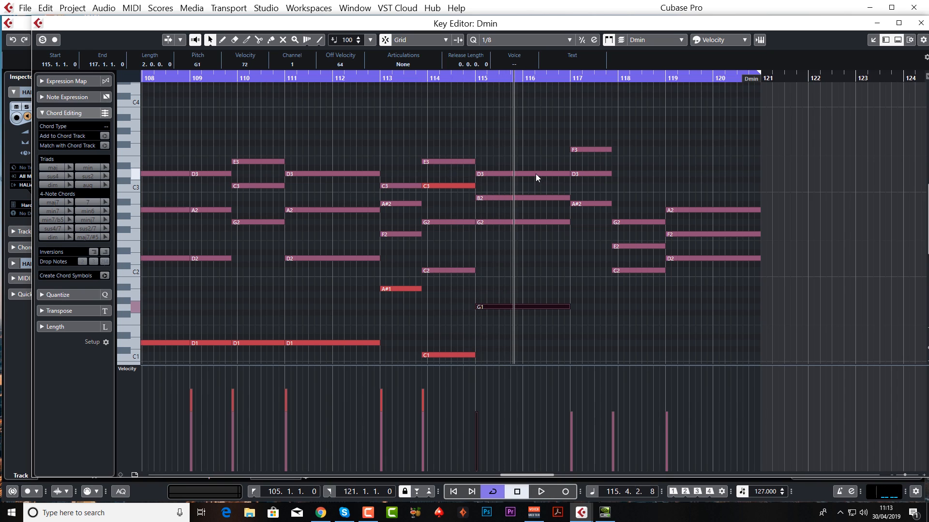
- Double the D3 of the bar 115 chord an octave lower at D2 and play the progression from around bar 113
left_click_drag(502, 175, 500, 262)
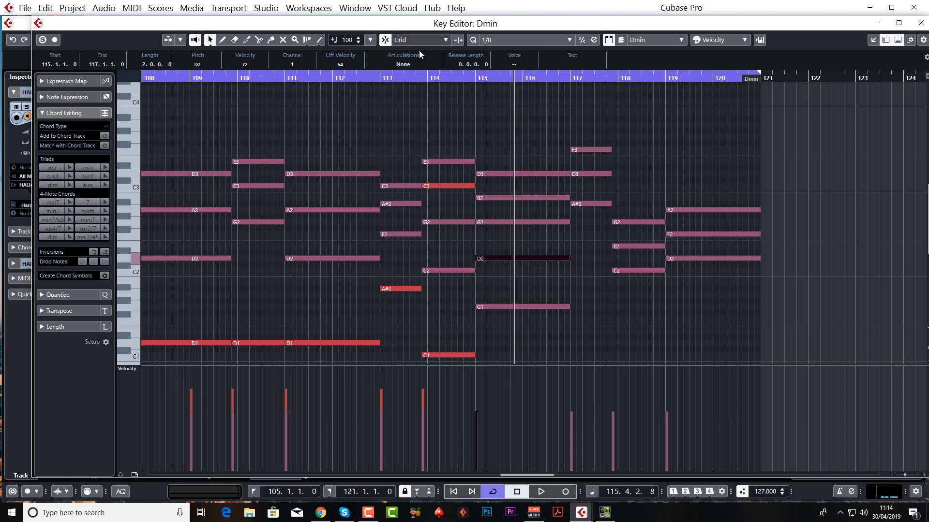
left_click(439, 76)
key("space")
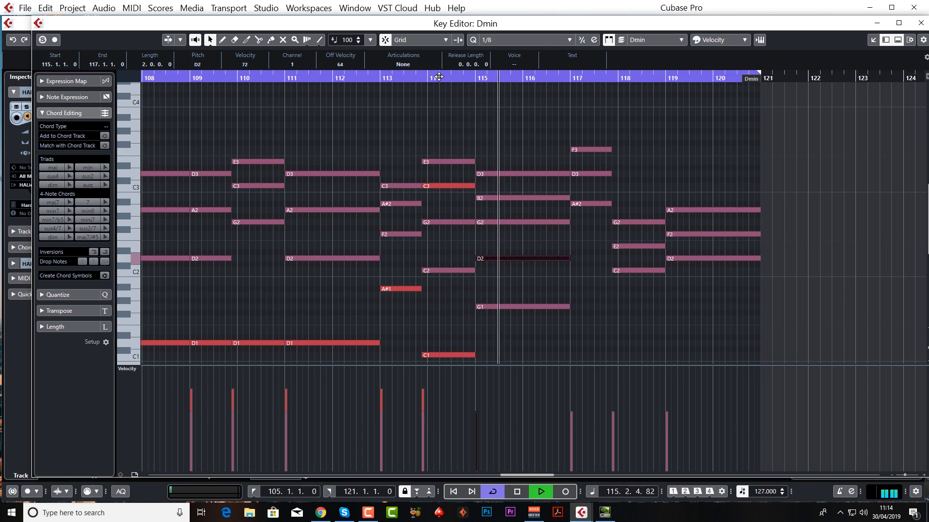
key("space")
left_click(373, 78)
key("space")
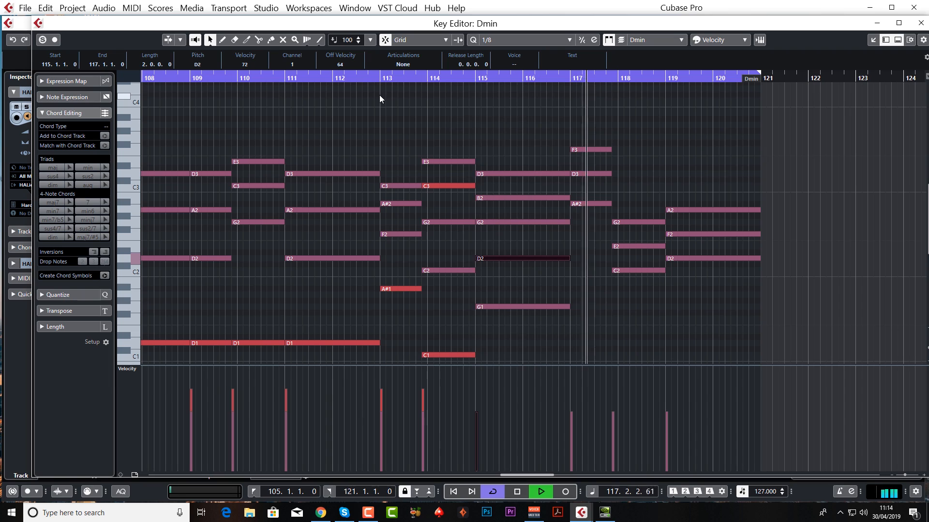
key("space")
- Add F2 and A#1 beneath the Bb chord at bar 117 and play the passage
left_click_drag(605, 134, 589, 233)
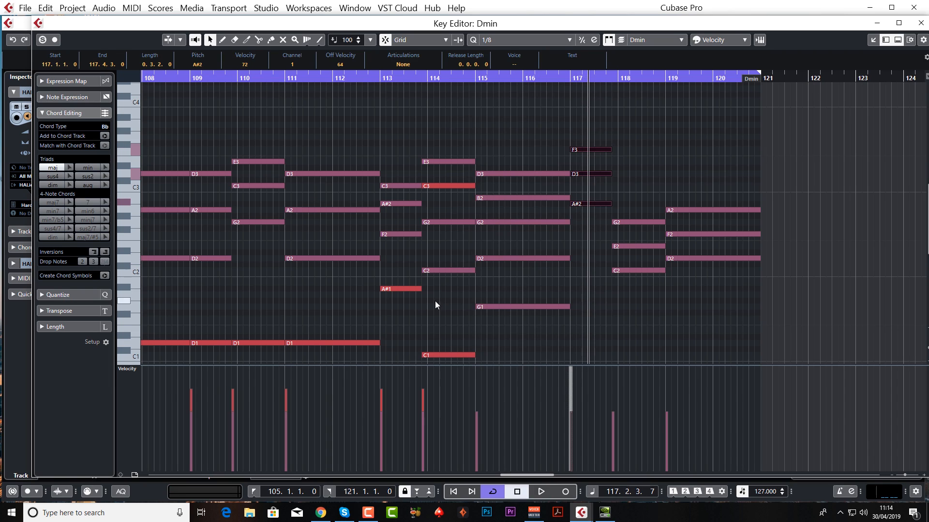
left_click(440, 240)
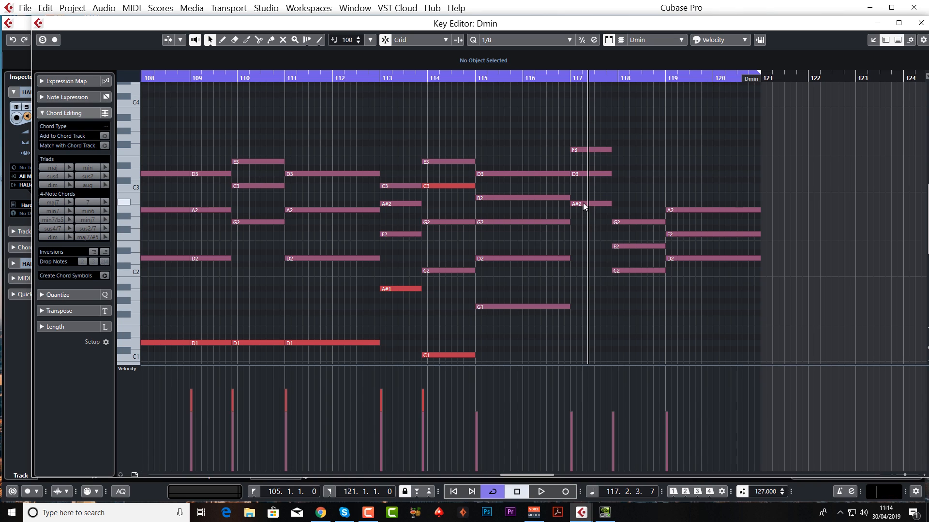
left_click_drag(424, 230, 583, 290)
left_click(511, 78)
key("space")
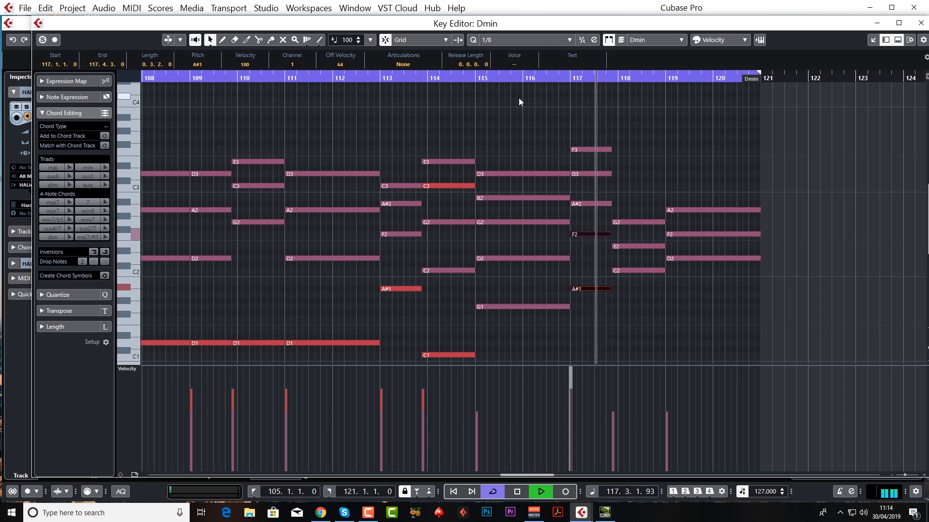
key("space")
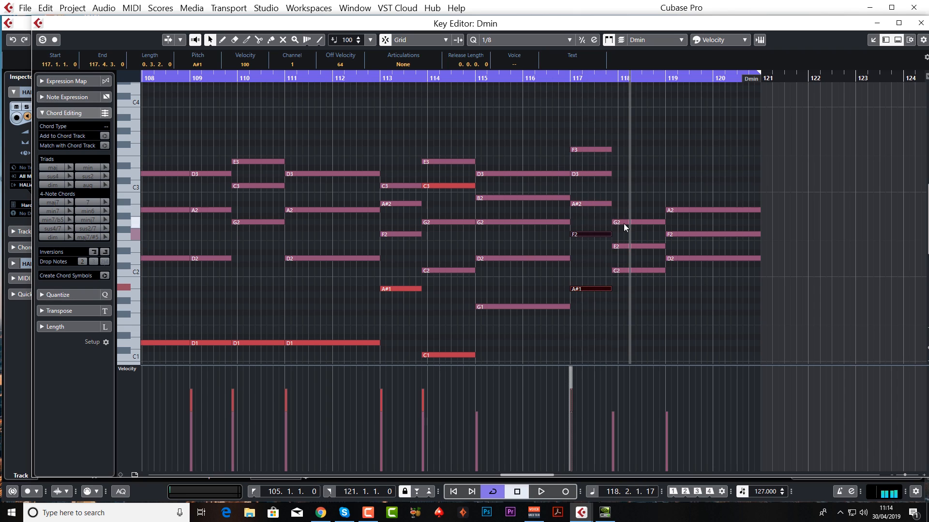
- Replace the three-note C chord around bar 118 with a copy of the five-note C chord at bar 114
left_click_drag(646, 208, 644, 314)
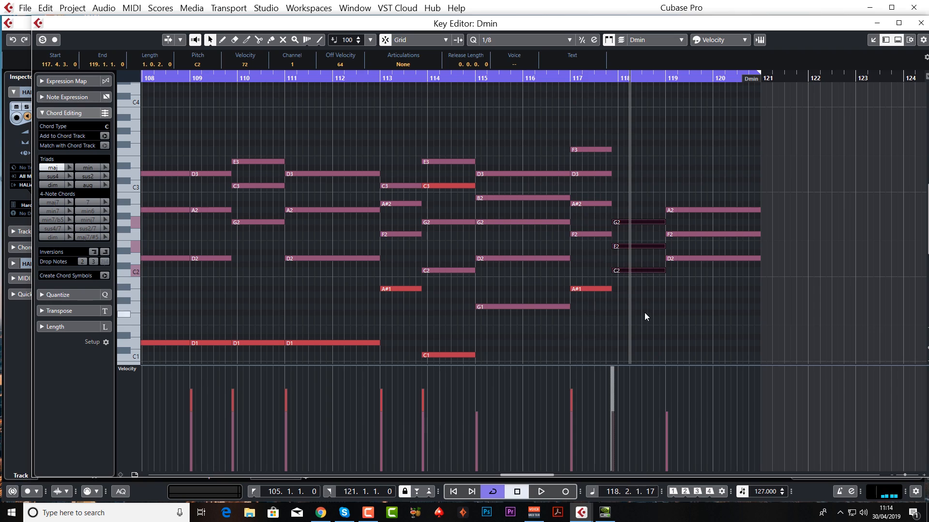
key("Delete")
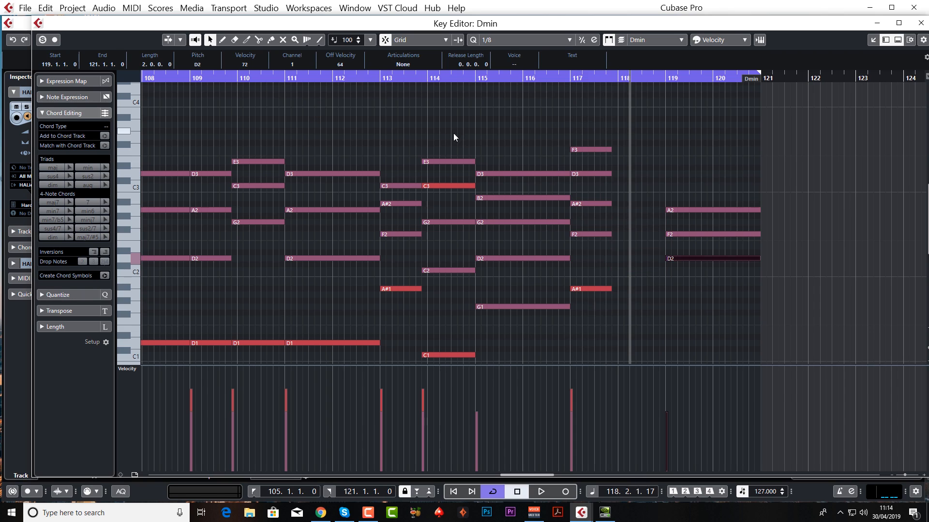
left_click_drag(454, 121, 455, 359)
scroll(460, 284, "left", 8)
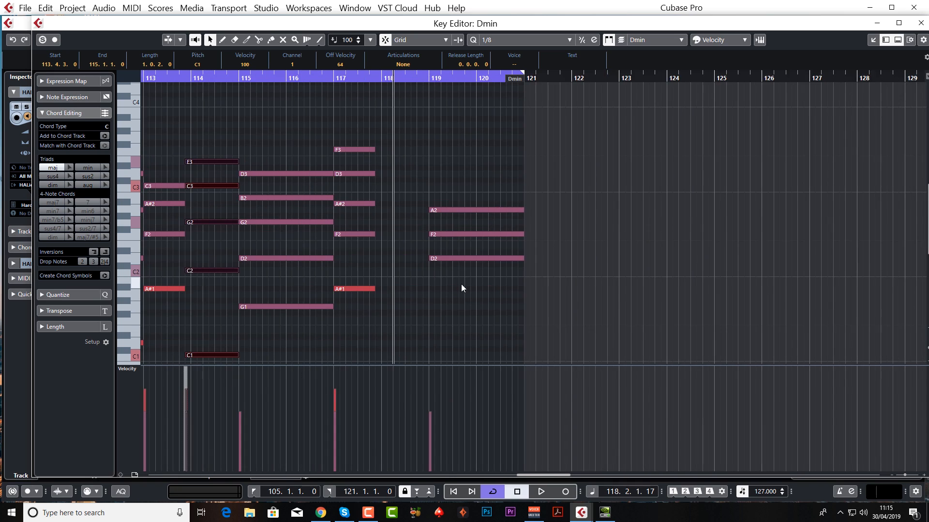
scroll(341, 283, "right", 8)
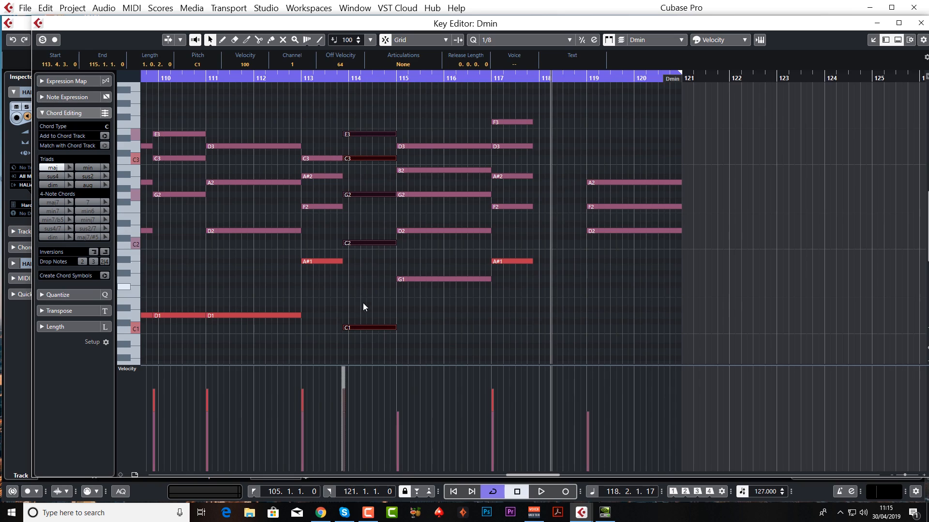
left_click_drag(372, 322, 562, 327)
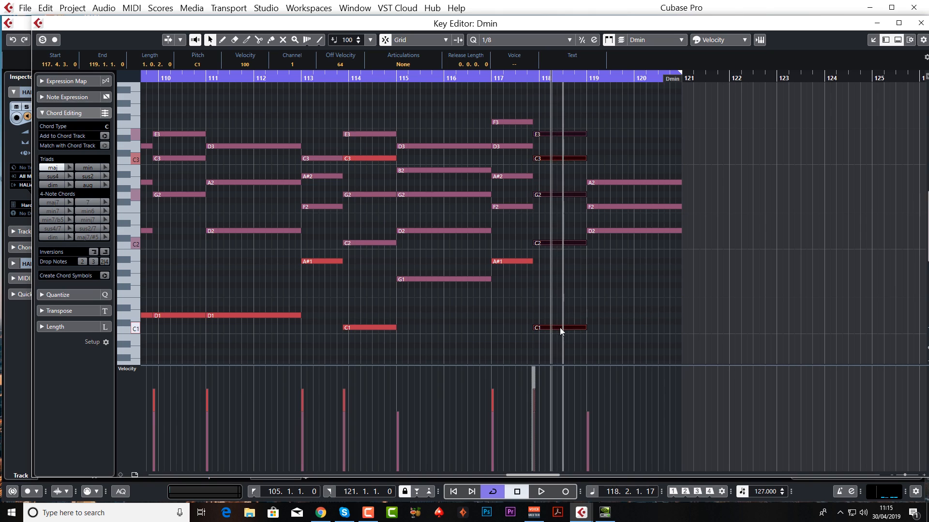
- Play the passage from just before bar 117 through the C chord into bar 119
left_click(478, 78)
key("space")
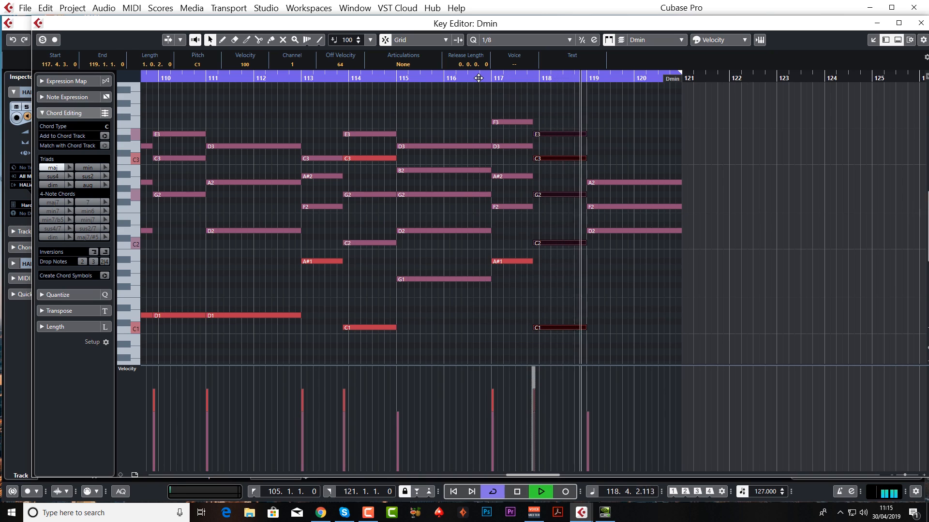
key("space")
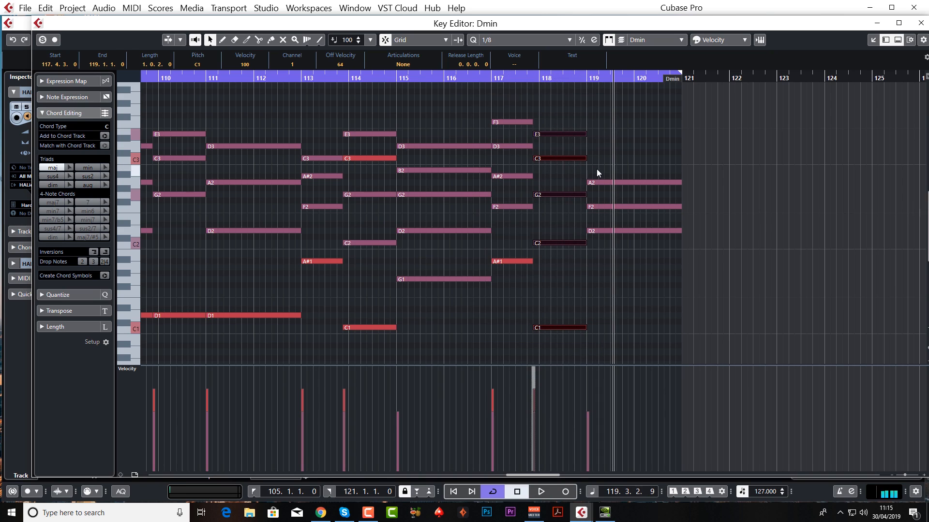
- Replace the three-note D minor chord at bar 119 with a copy of the four-note D minor chord at bar 111
left_click_drag(629, 168, 623, 250)
key("Delete")
left_click_drag(229, 114, 619, 318)
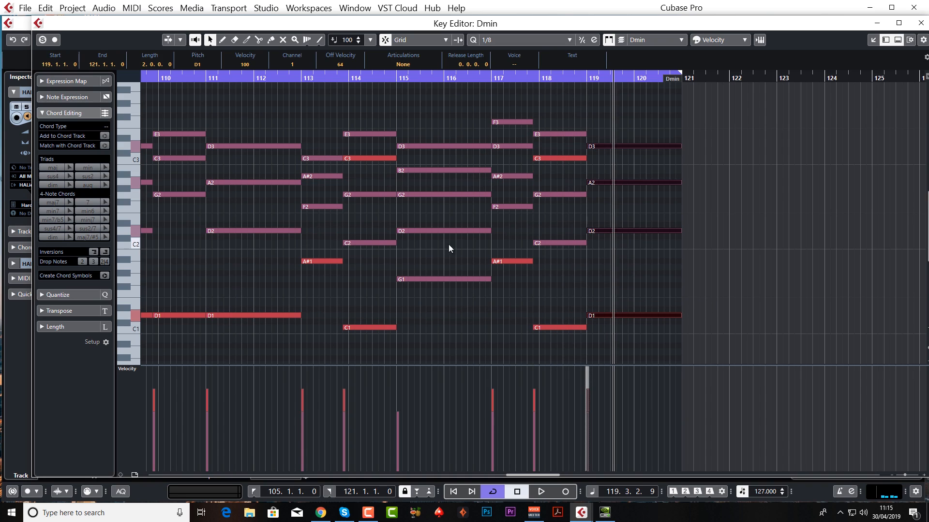
- Play the progression from bar 109 through the final D minor chord and stop in bar 120
scroll(458, 243, "right", 3)
scroll(458, 243, "left", 5)
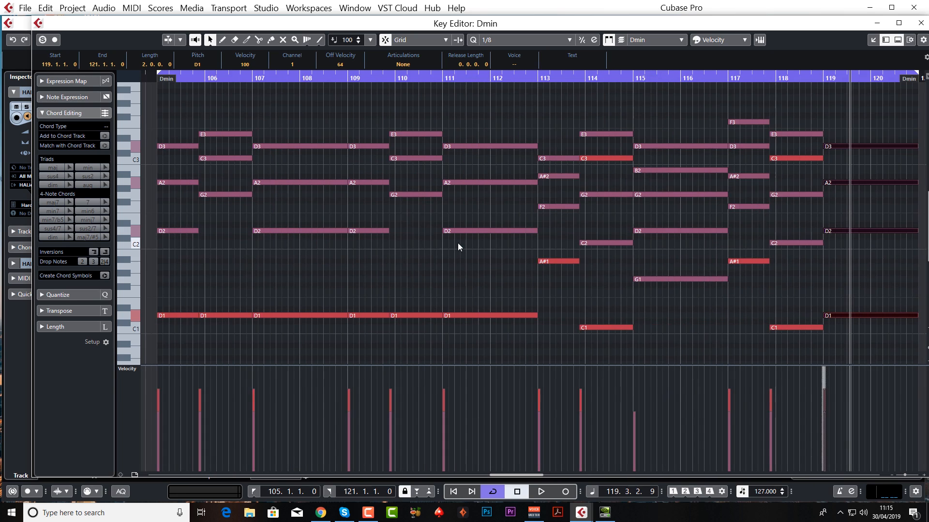
scroll(458, 243, "left", 3)
scroll(458, 242, "right", 3)
left_click(348, 79)
key("space")
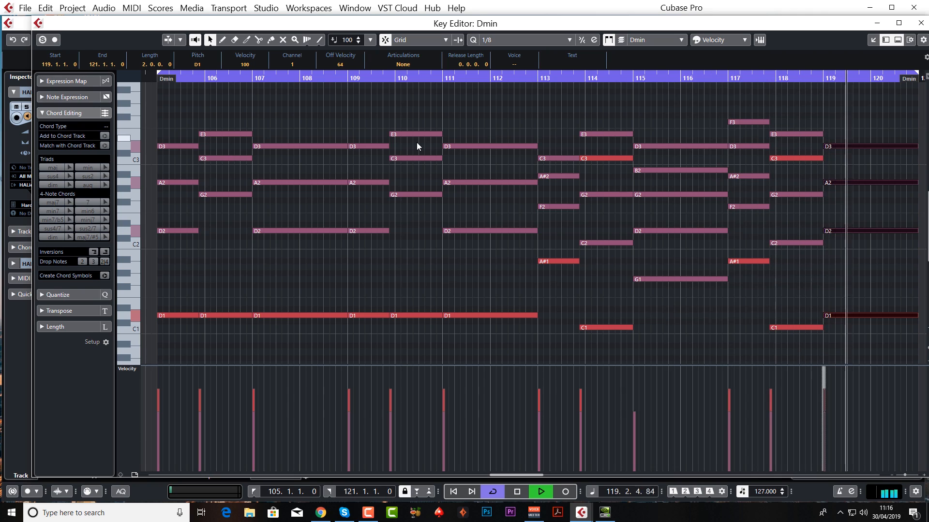
key("space")
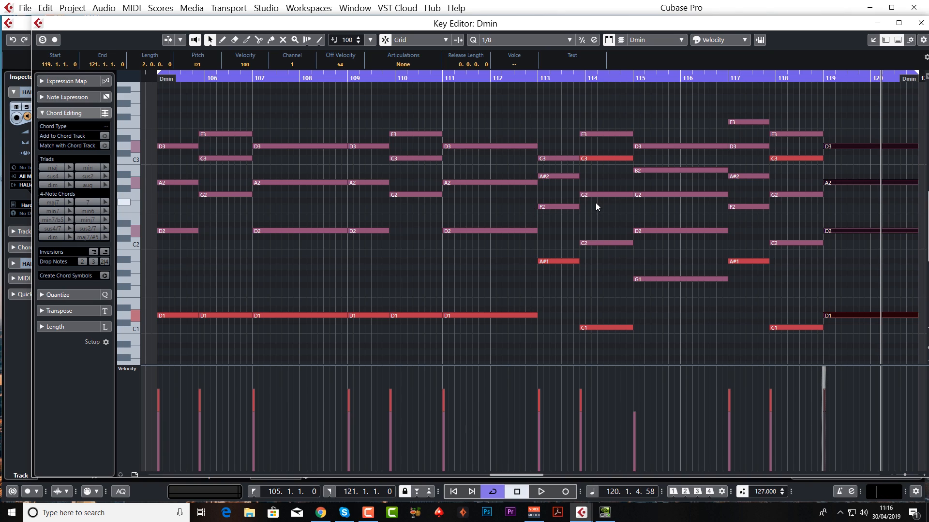
- Select the five-note G chord at bar 115 and play the passage from bar 114
left_click_drag(656, 129, 688, 295)
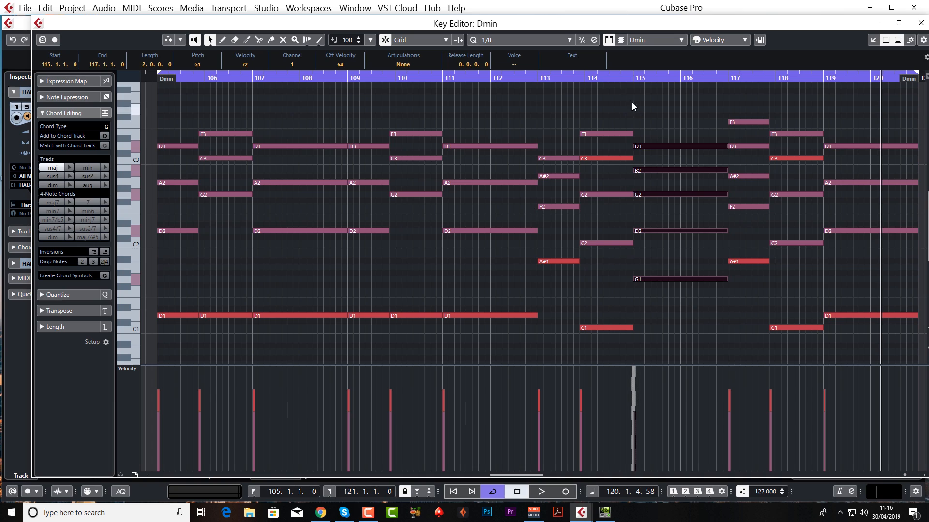
left_click(583, 78)
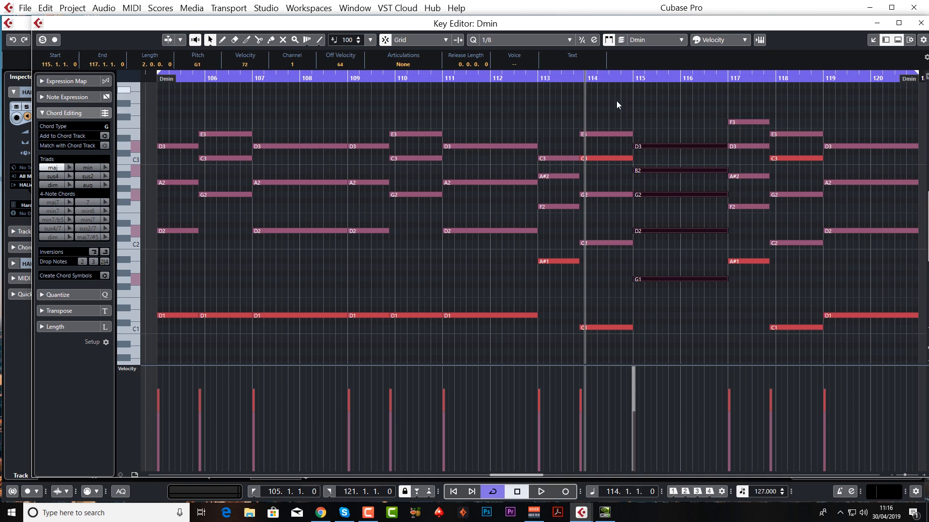
key("space")
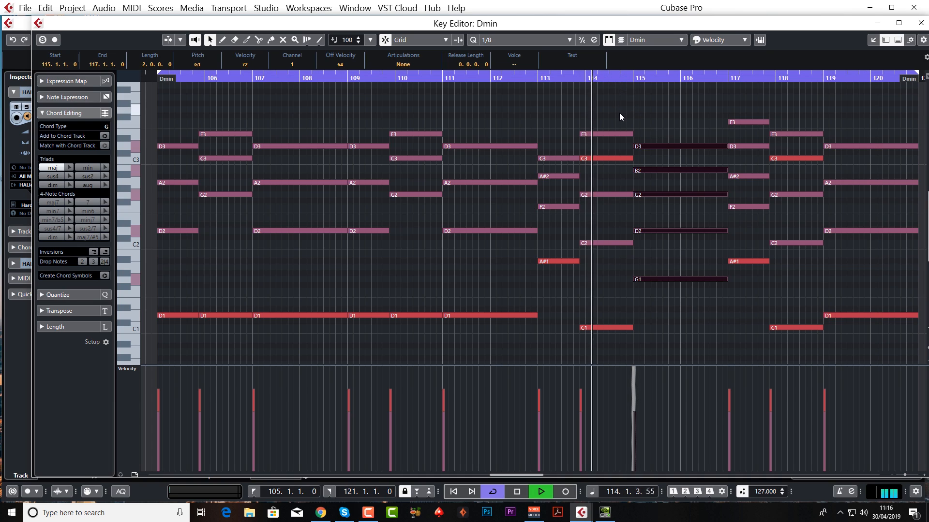